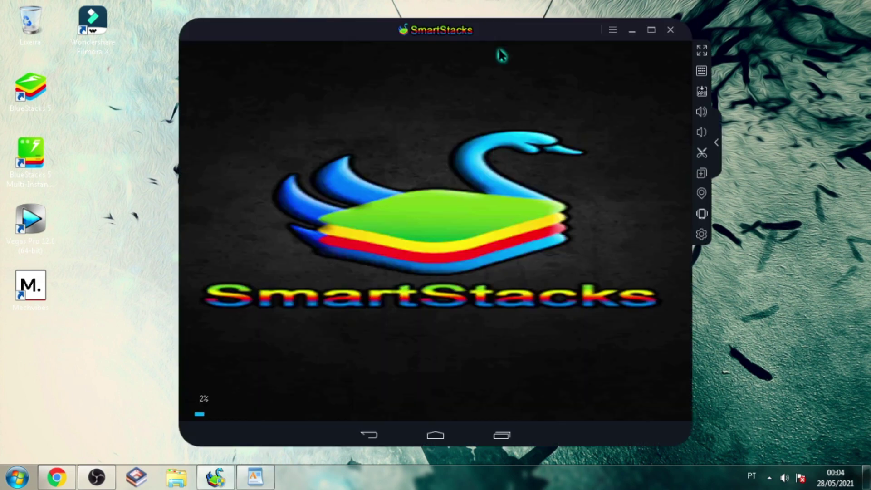
click(632, 31)
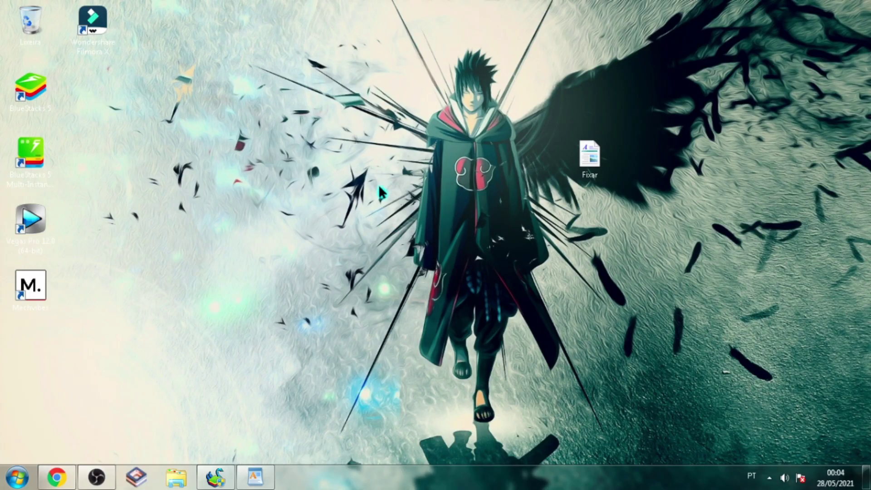
right_click(386, 228)
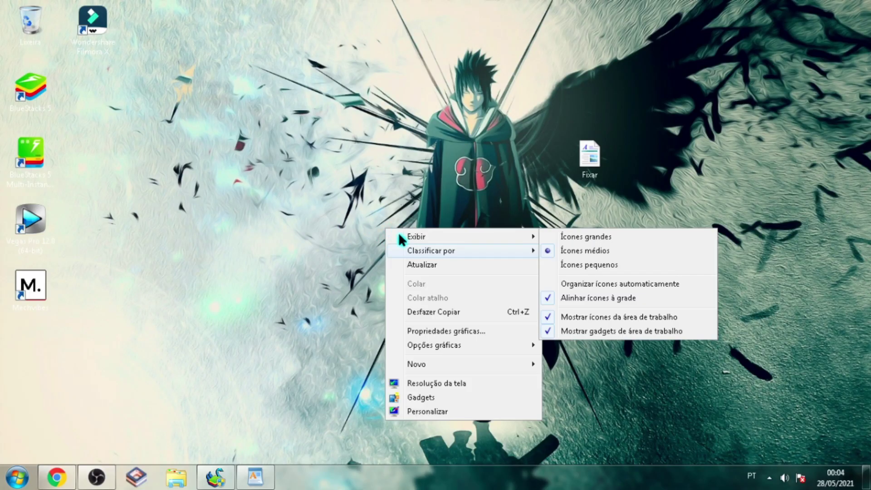
click(412, 257)
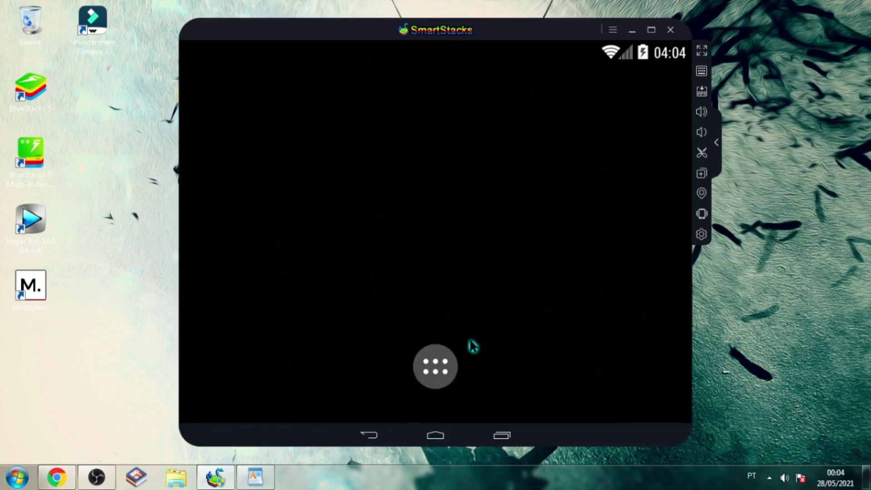
Launch Free Fire from the SmartStacks emulator's app list and minimize the emulator while the game loads
click(436, 367)
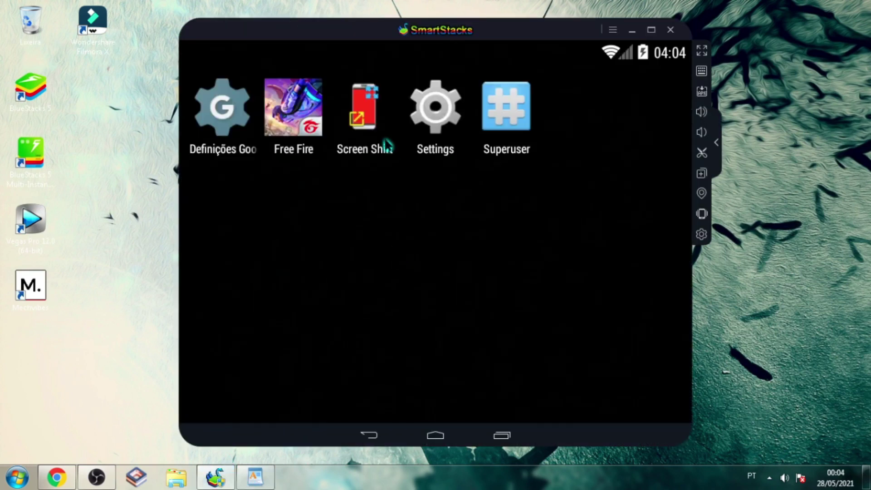
click(307, 124)
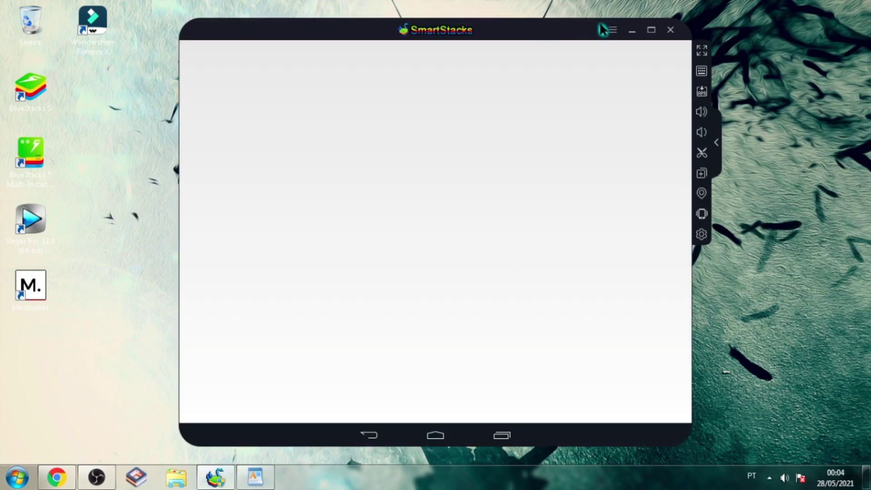
click(632, 31)
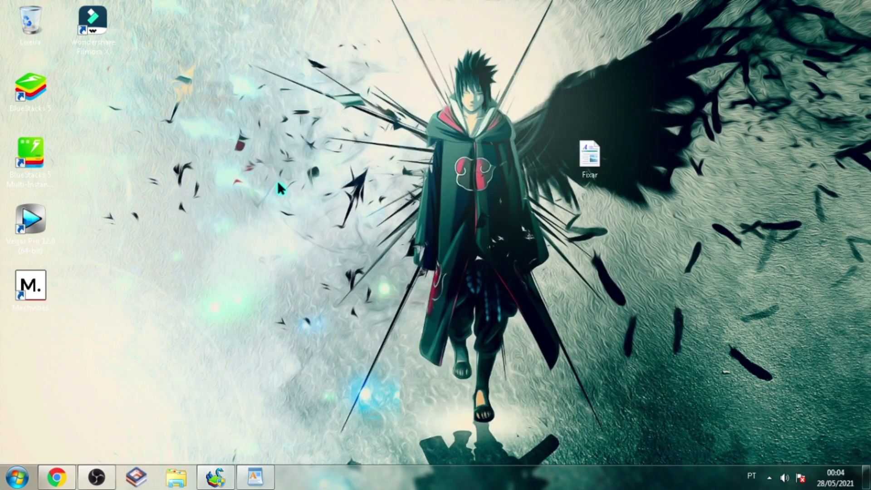
Switch to Chrome, look through the YouTube channel's uploaded videos and home page, and minimize the browser
click(56, 477)
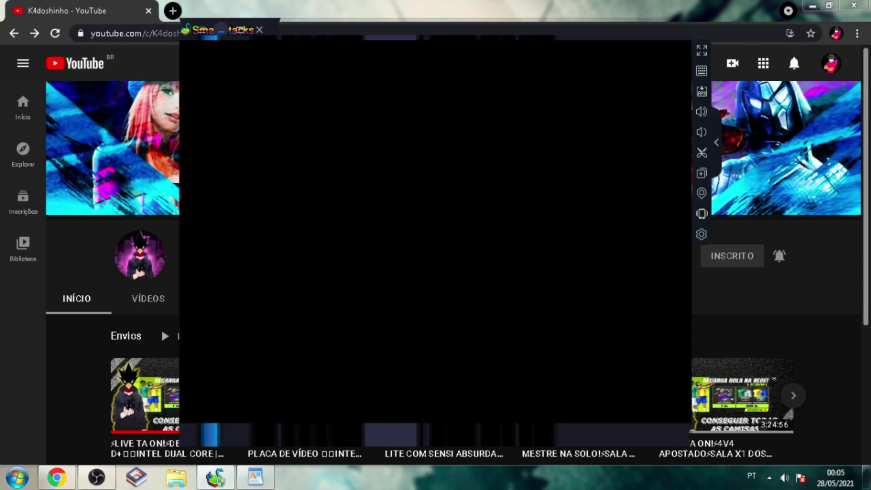
right_click(563, 21)
click(215, 477)
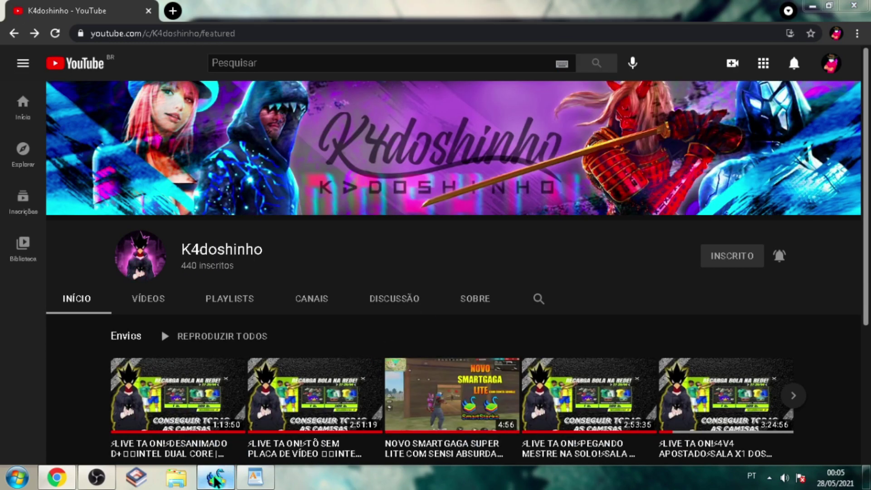
click(632, 31)
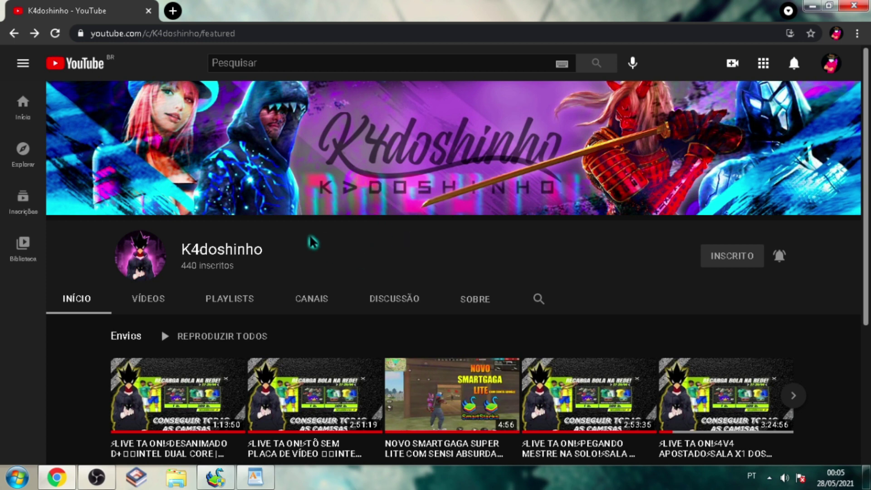
click(144, 303)
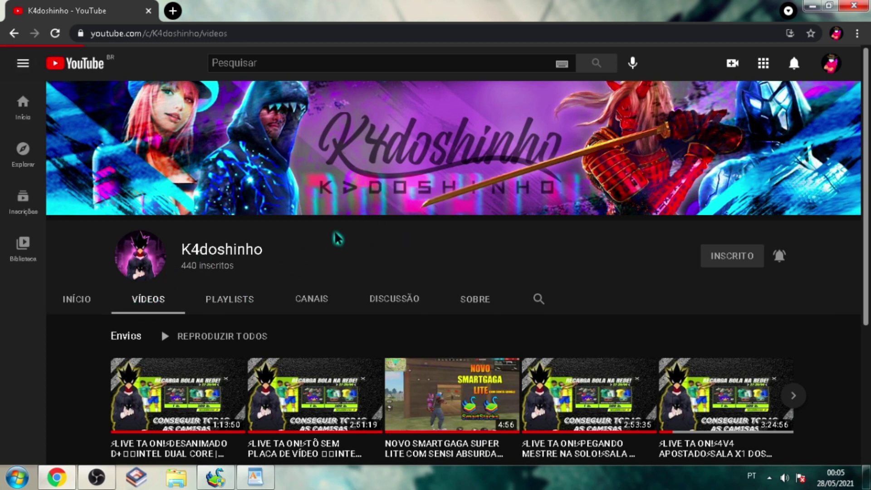
scroll(334, 238, down, 1)
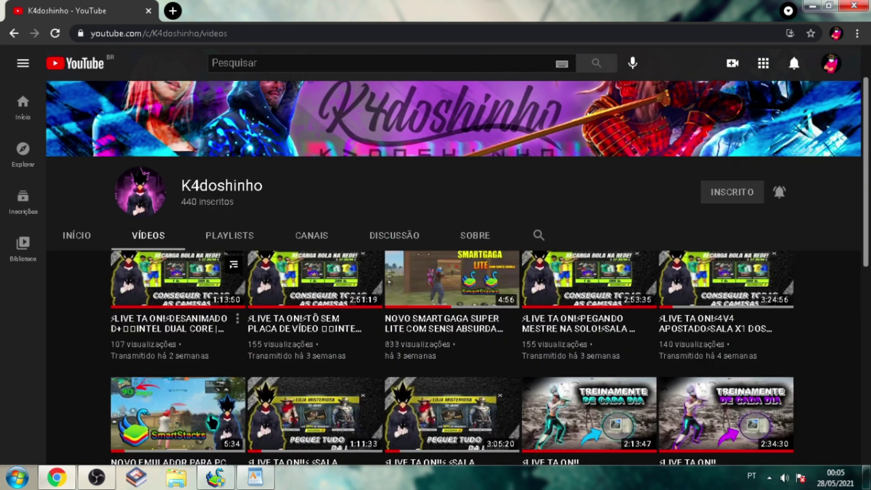
scroll(183, 356, down, 1)
scroll(338, 318, up, 3)
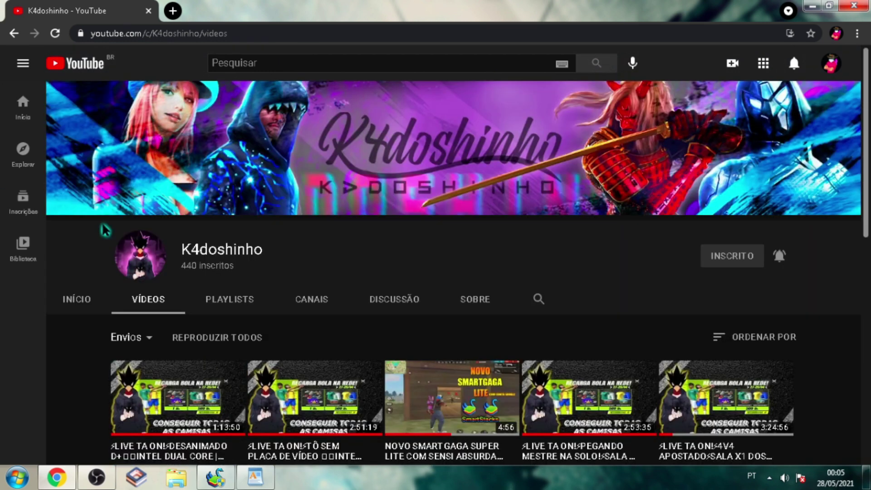
click(91, 301)
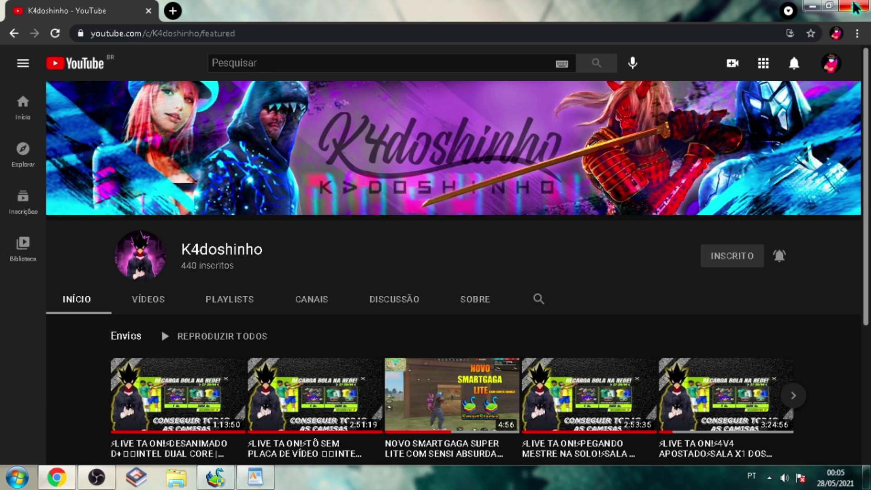
click(813, 5)
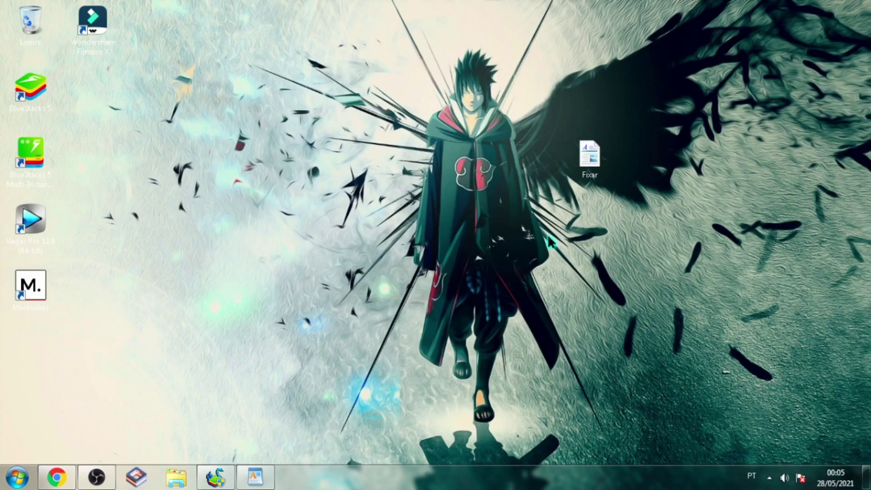
Return to the SmartStacks emulator and exit it, confirming the closure
click(215, 477)
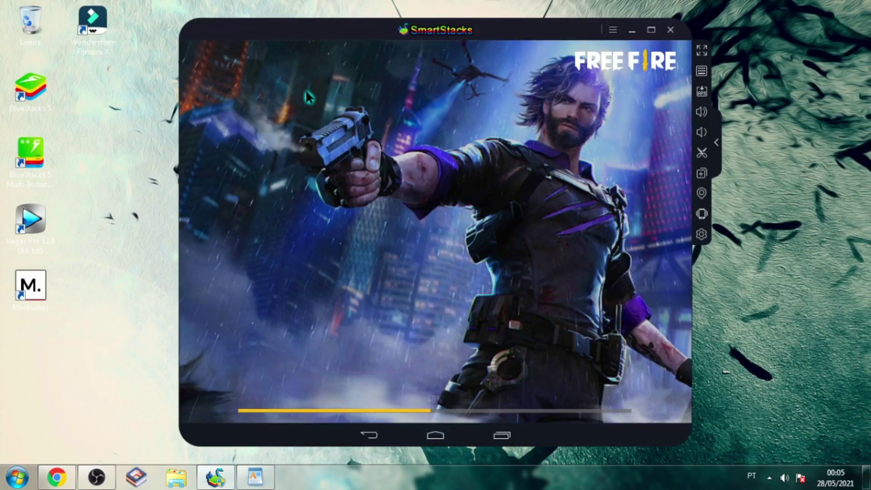
click(670, 29)
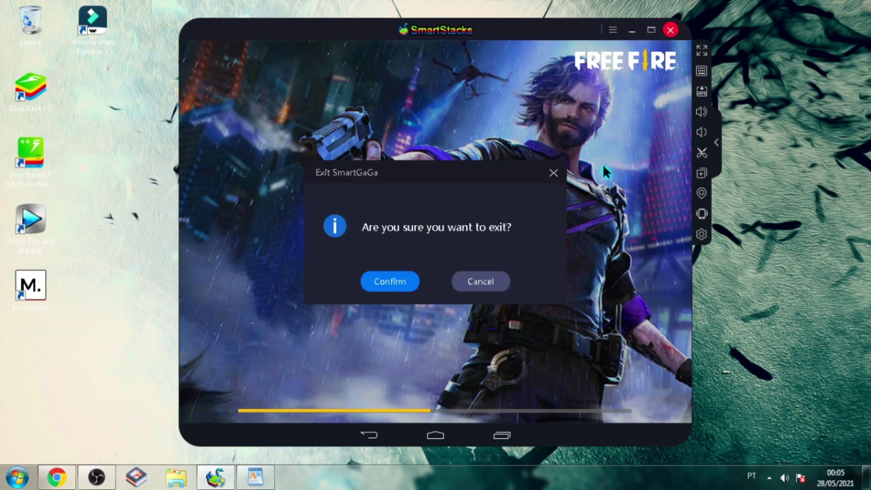
click(390, 282)
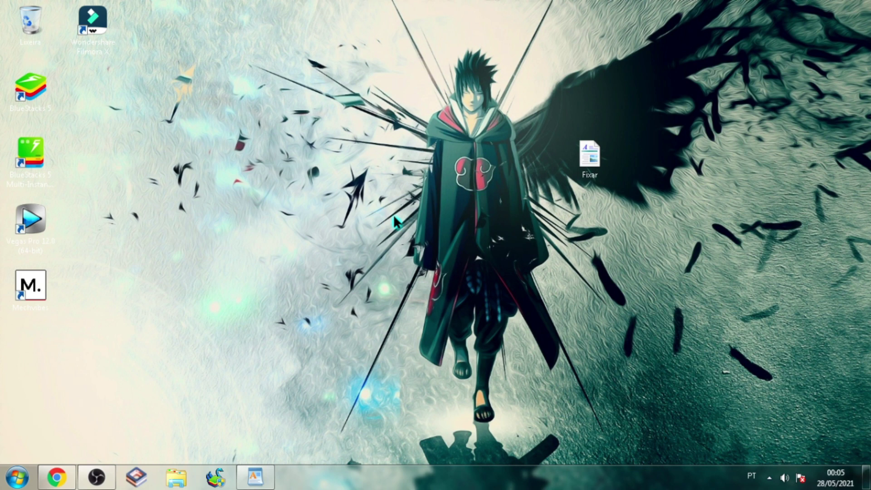
Move the Fixar document's icon slightly toward the centre of the desktop
drag(585, 171, 463, 185)
drag(562, 181, 524, 174)
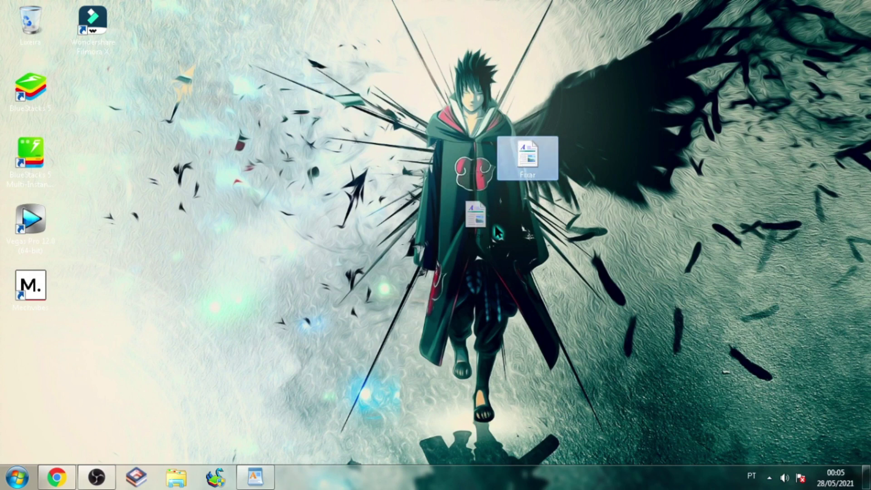
drag(498, 233, 543, 152)
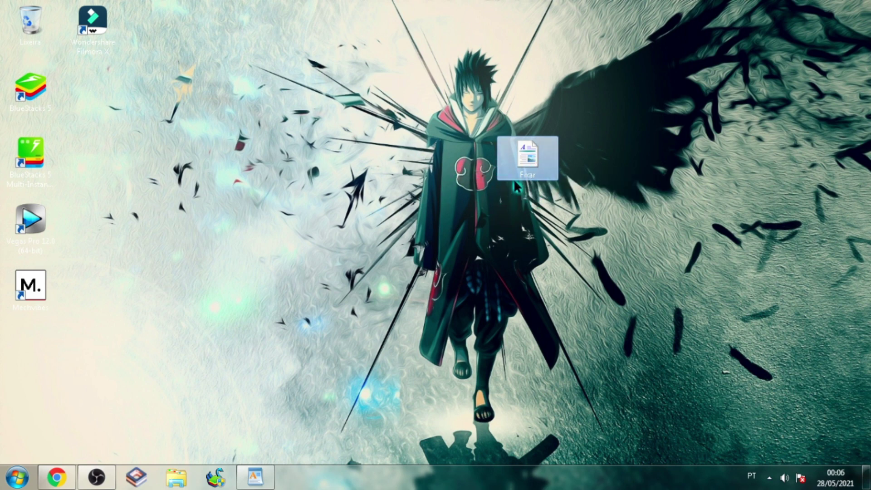
Switch to the Fixar document in WordPad and examine the SmartStacks download links, highlighting the google and lite google entries
click(255, 477)
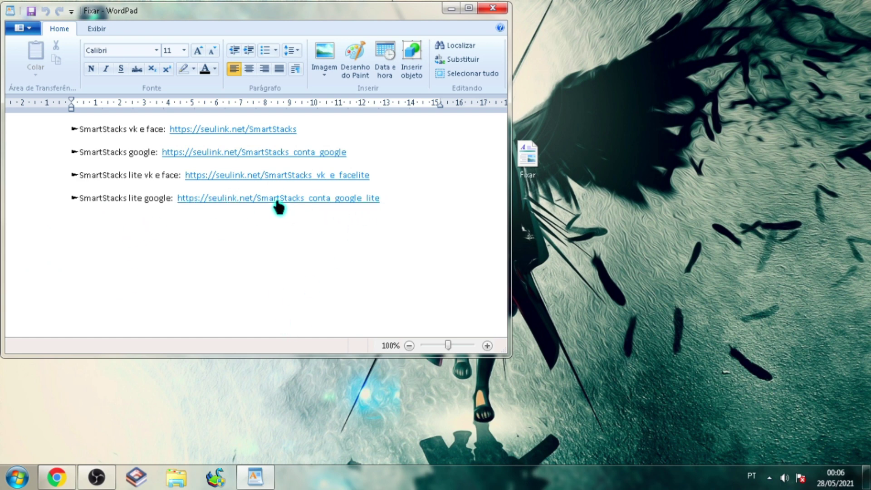
click(63, 199)
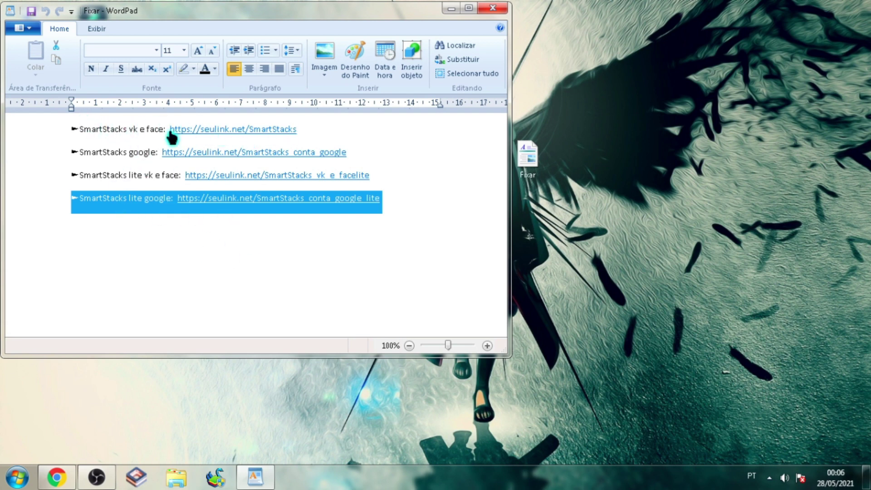
drag(91, 132, 189, 162)
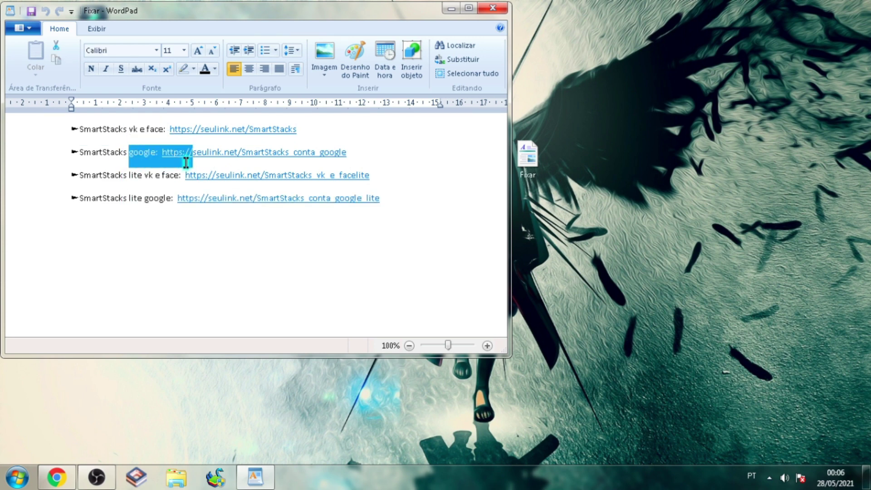
click(127, 179)
drag(76, 199, 163, 208)
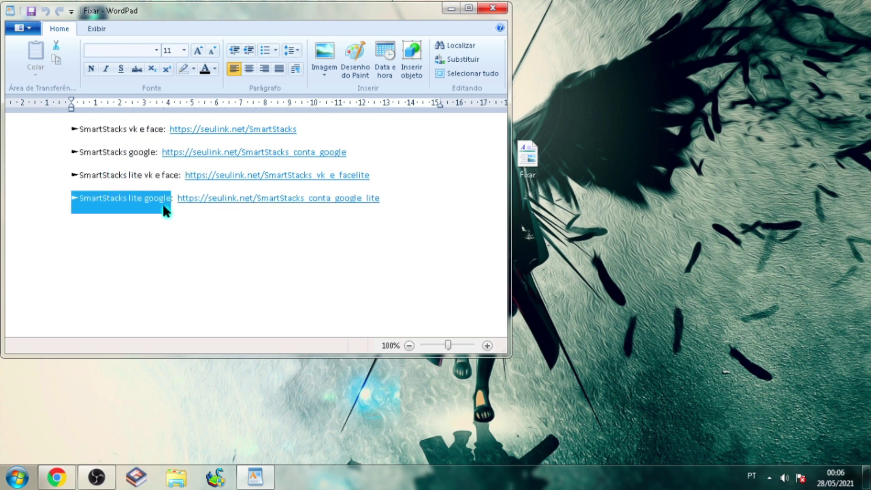
click(58, 208)
triple_click(95, 201)
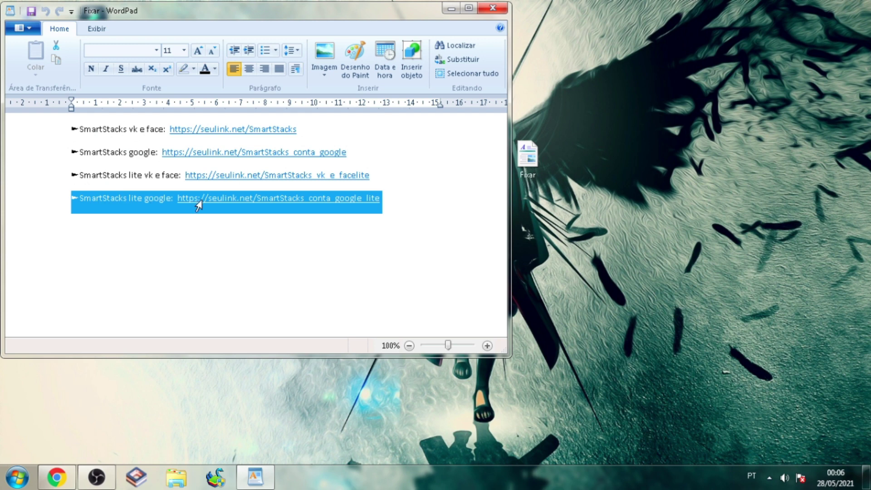
click(196, 231)
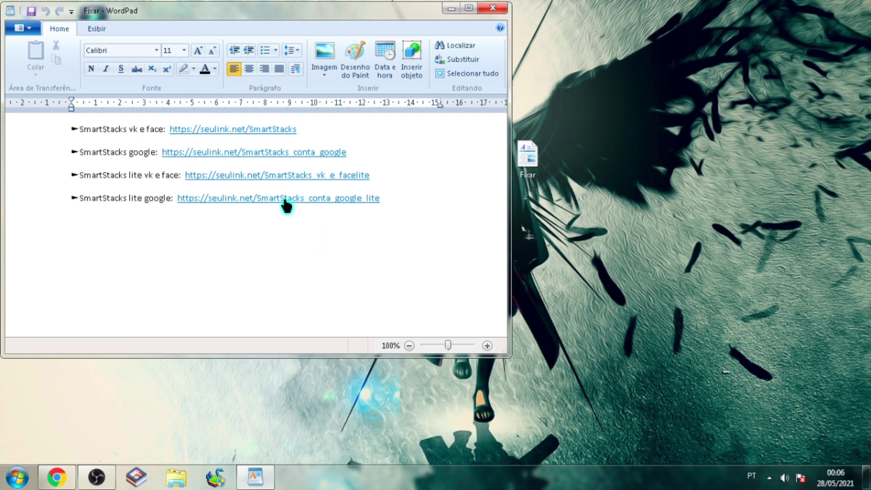
Open the SmartStacks lite google link in the browser and proceed to the page's CAPTCHA check
click(245, 200)
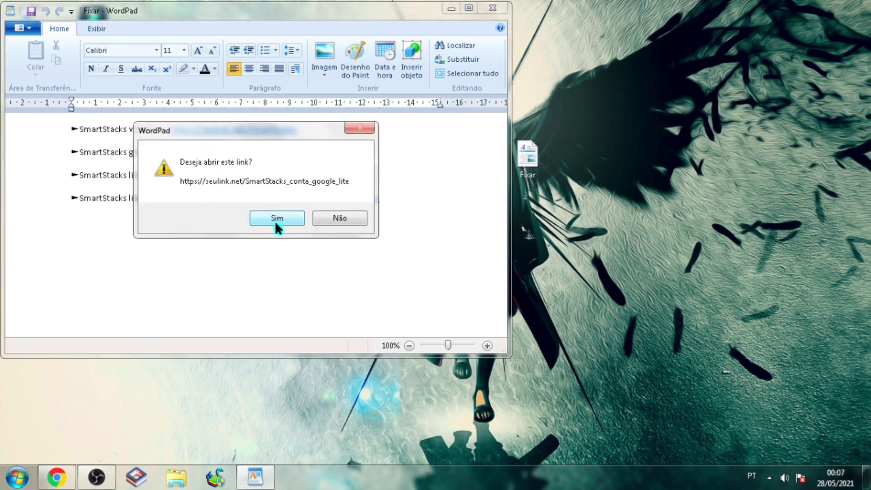
click(277, 218)
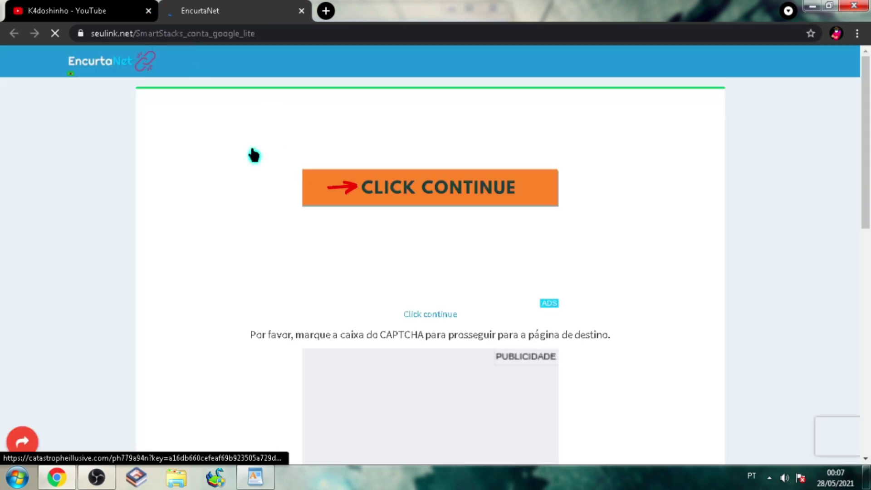
scroll(789, 218, down, 3)
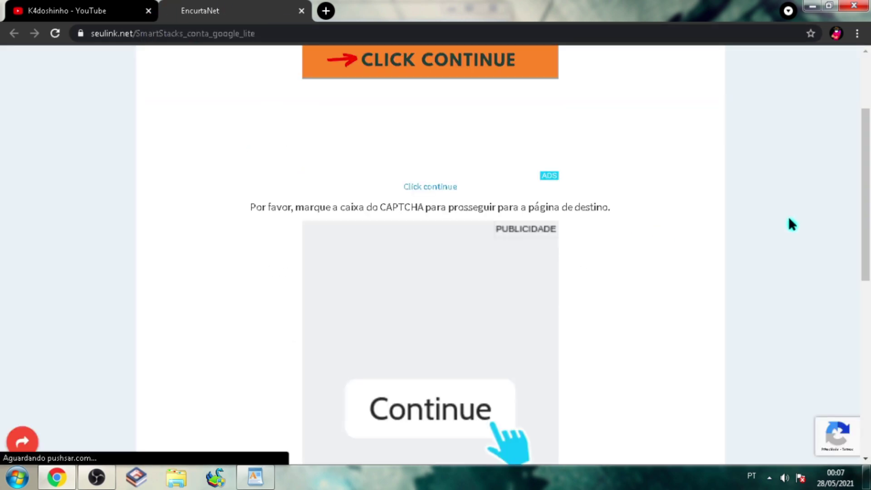
scroll(772, 217, down, 10)
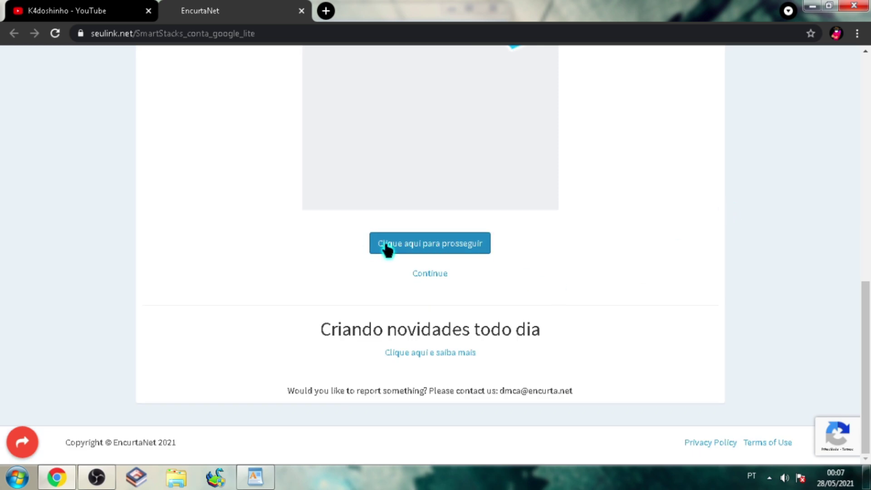
click(426, 250)
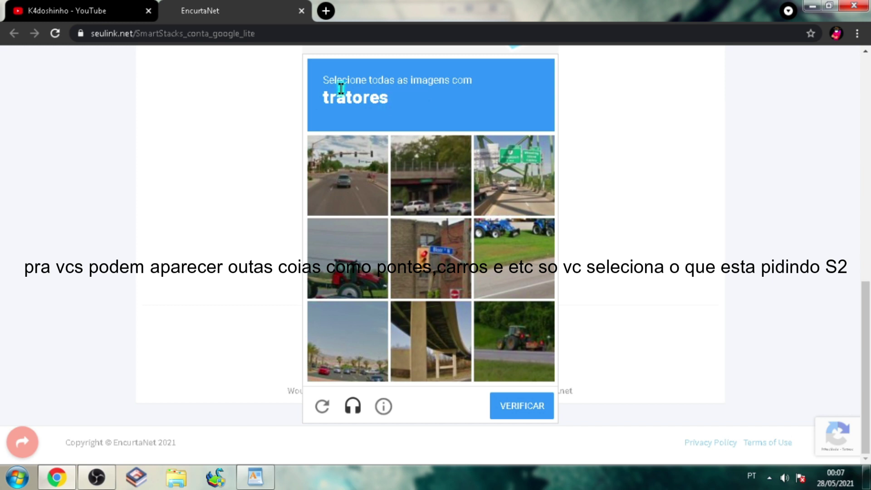
Solve the CAPTCHA by selecting the three images with tractors and submit them for verification
click(370, 276)
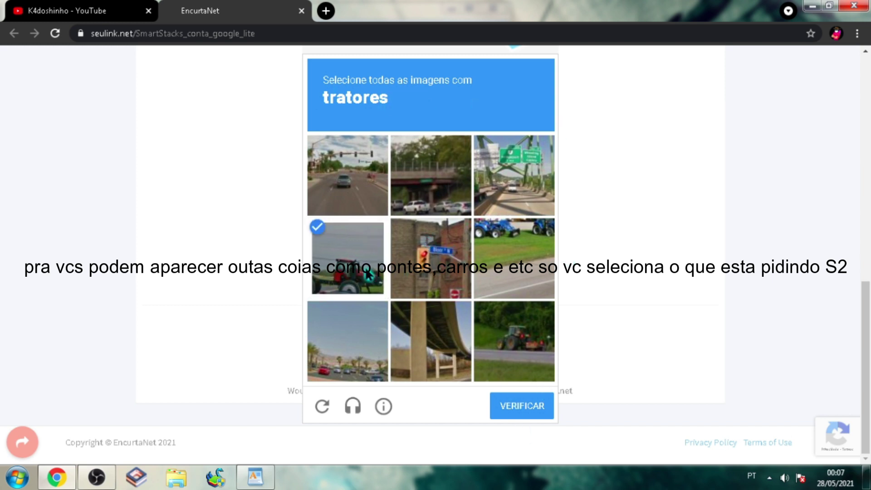
click(517, 256)
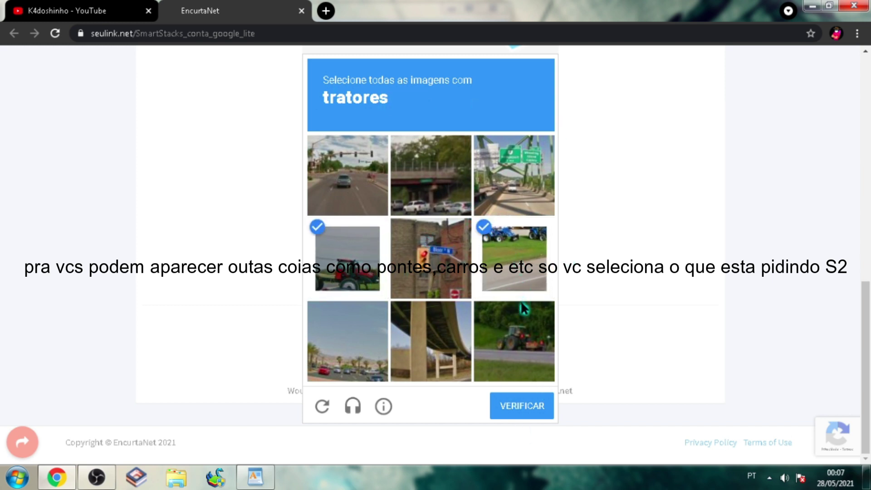
click(518, 327)
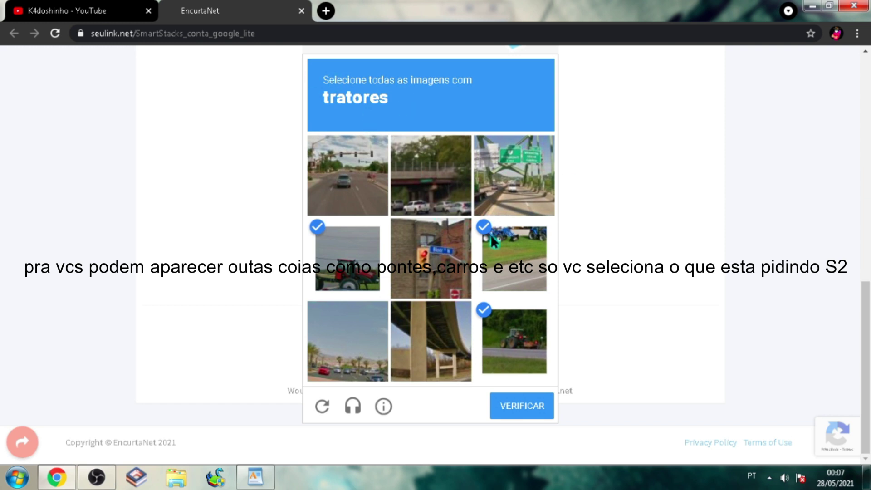
click(524, 406)
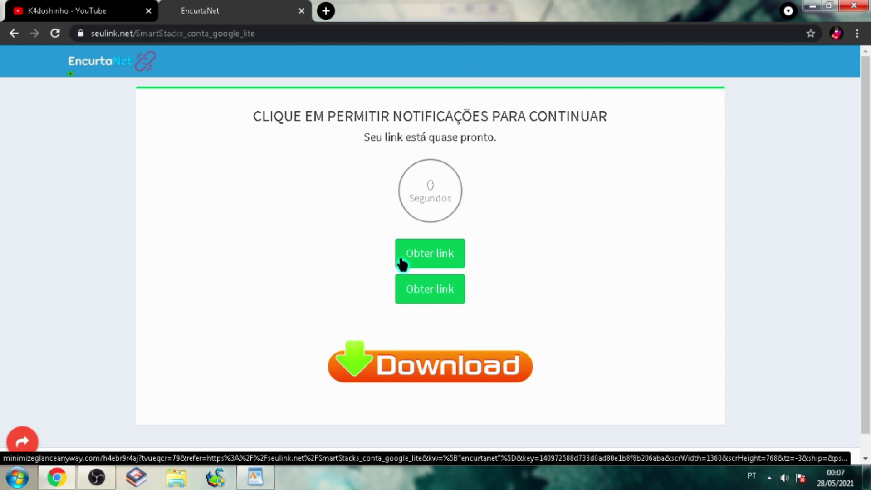
Get the final link from the EncurtaNet page and start downloading SmartStacks google lite.exe from MediaFire
click(429, 255)
click(456, 11)
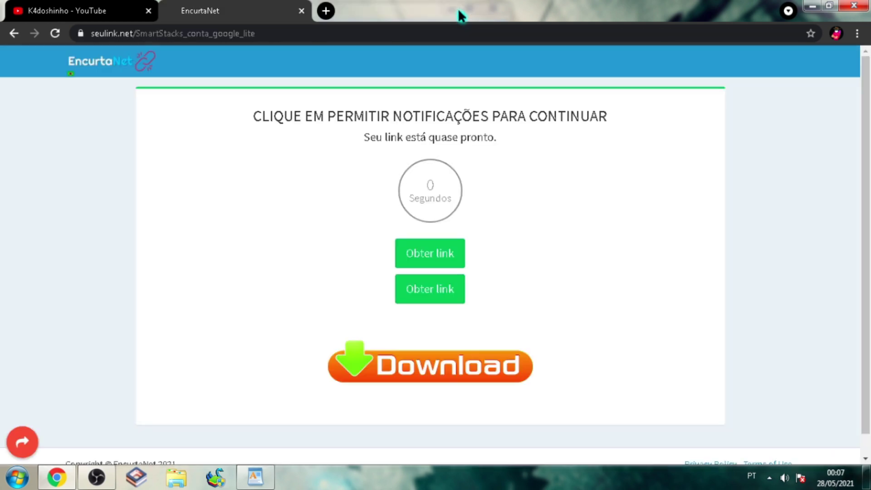
click(449, 247)
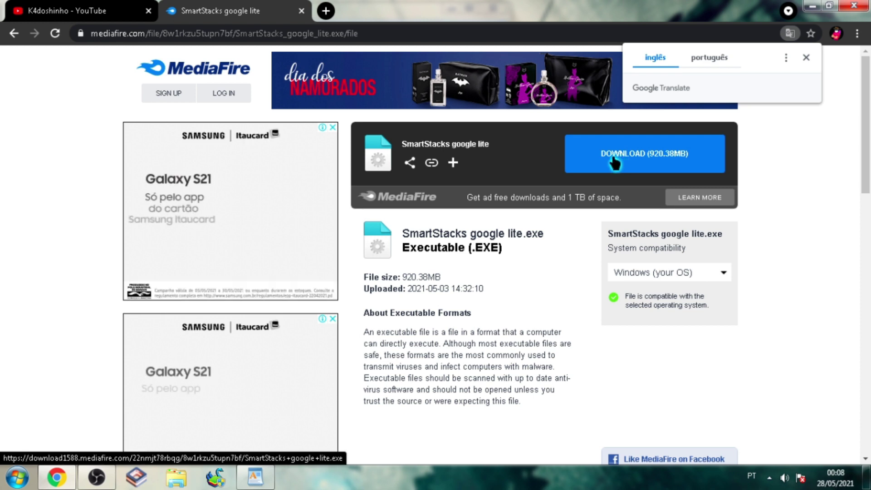
click(615, 163)
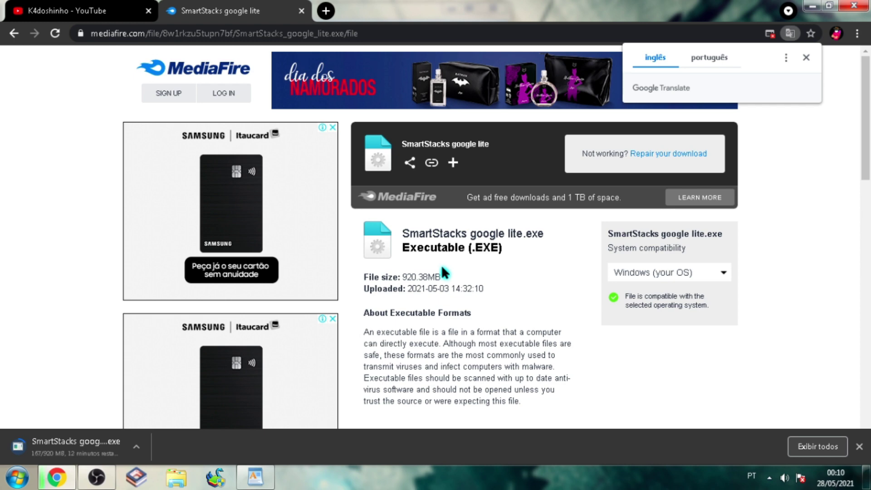
Minimize the OBS window, and copy the downloaded SmartStacks google lite file from the reduced browser window to the desktop
key(alt+Tab)
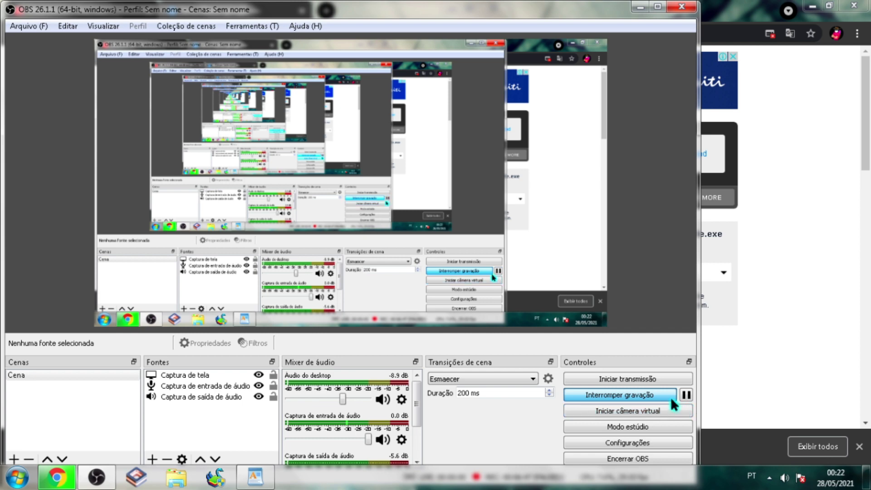
click(641, 8)
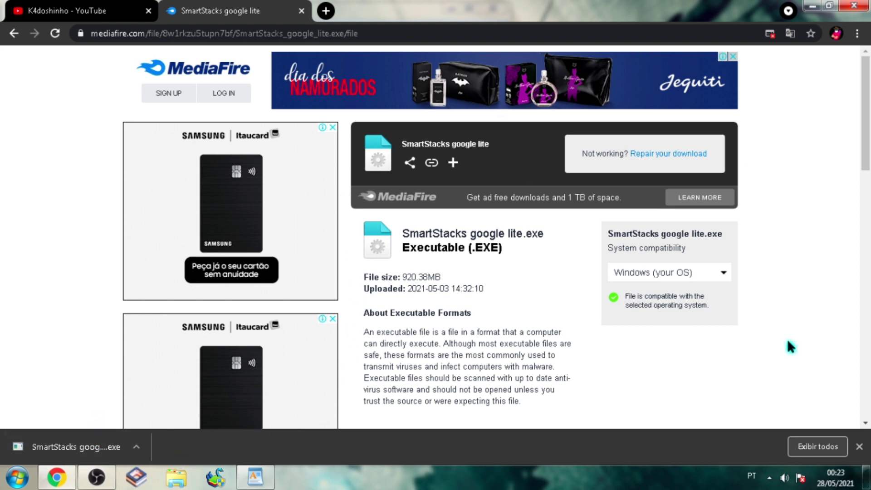
click(829, 6)
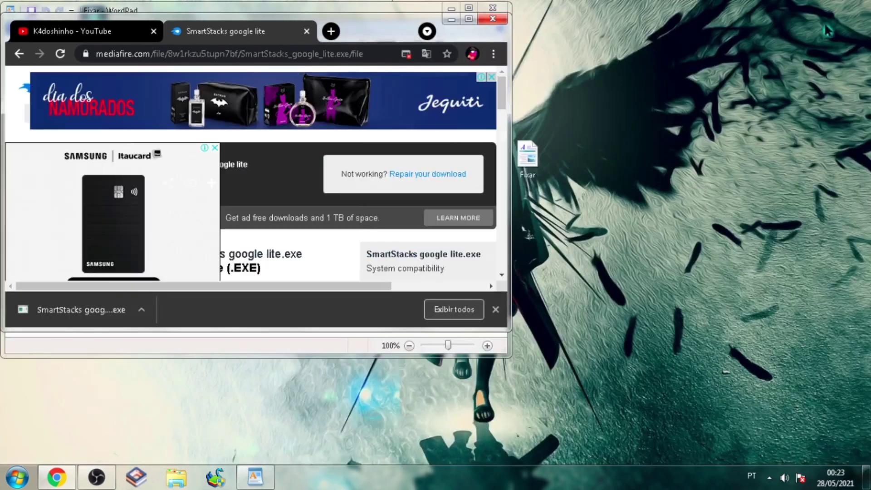
drag(48, 310, 653, 269)
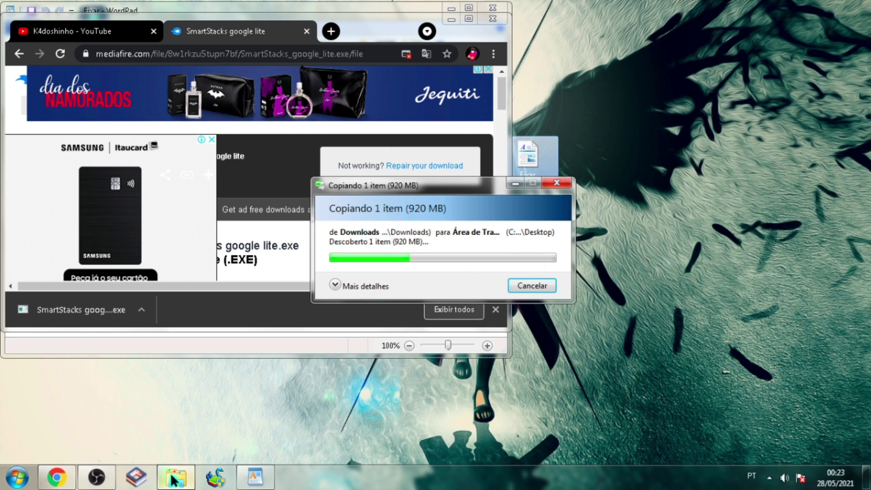
mouse_move(180, 479)
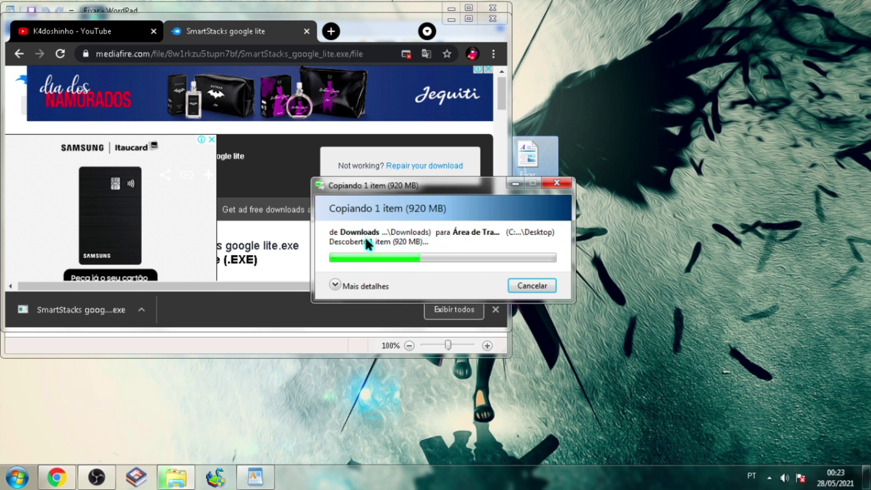
click(17, 476)
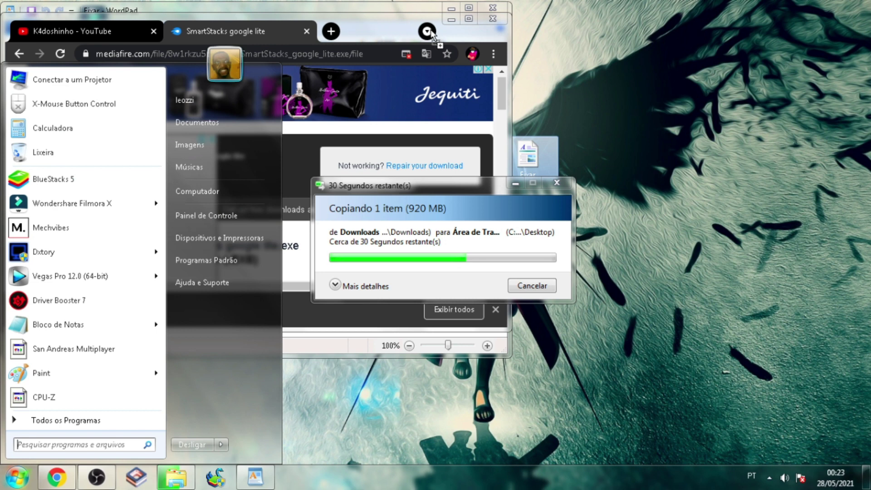
click(355, 442)
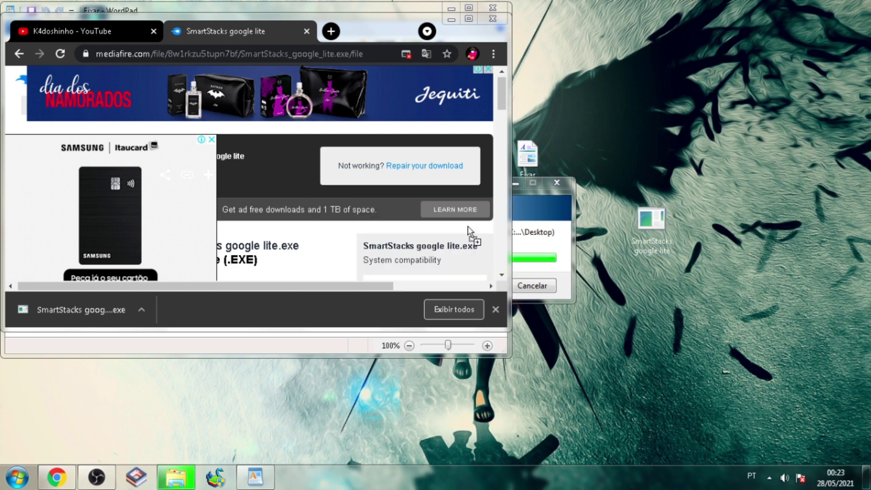
Look into the Downloads folder in Windows Explorer and close the Explorer windows
key(super+e)
key(super+e)
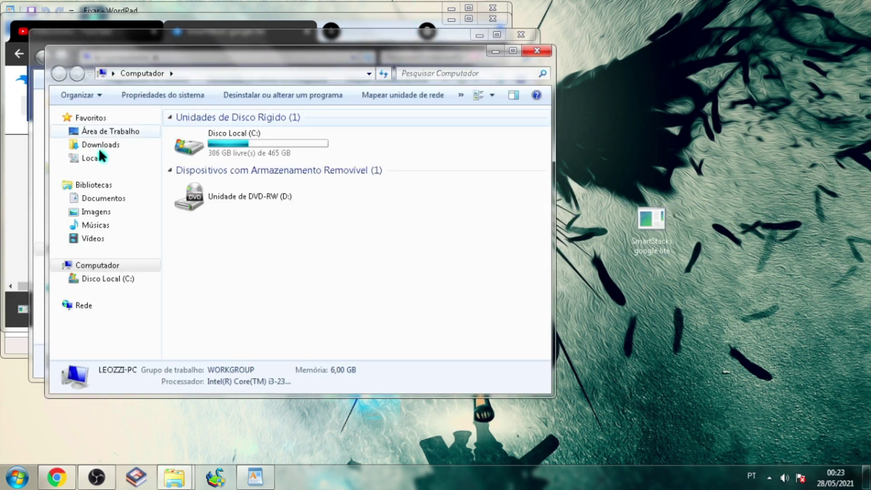
click(90, 145)
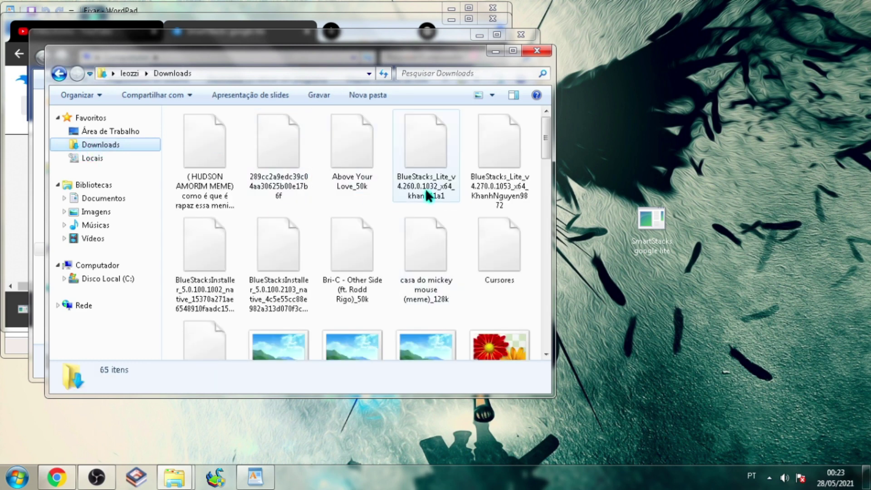
click(537, 50)
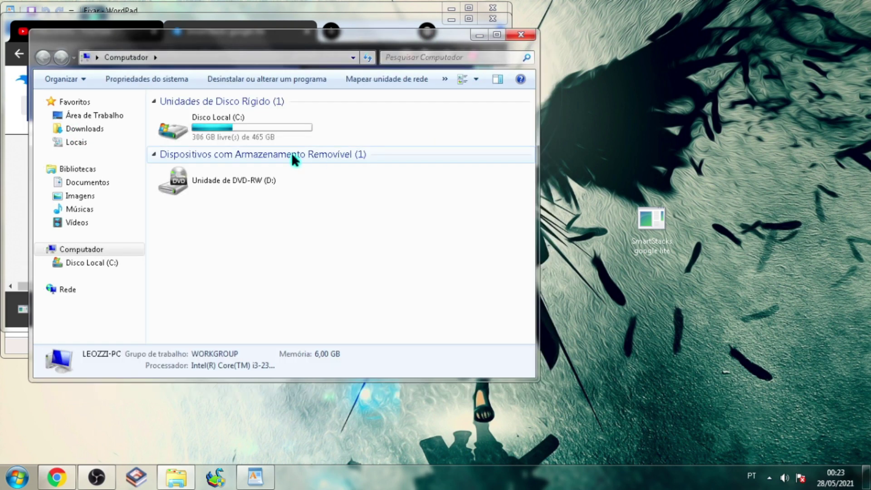
click(521, 34)
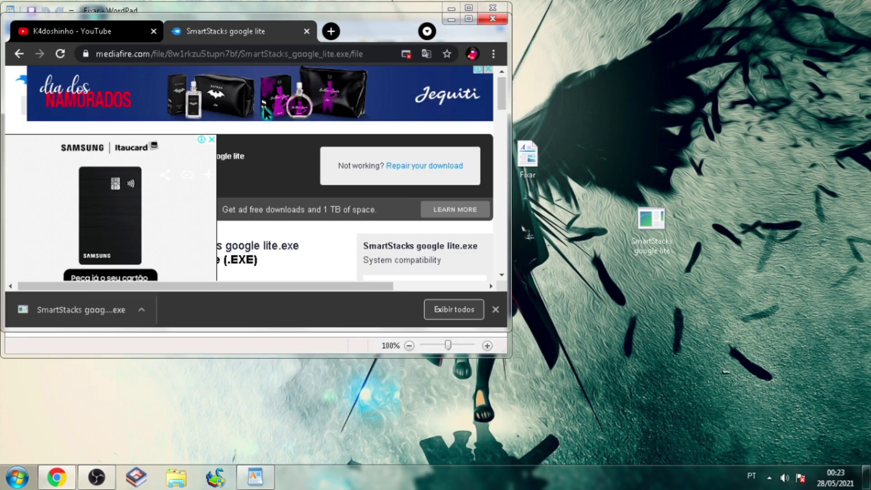
Minimize the browser and close the Fixar document in WordPad
click(451, 18)
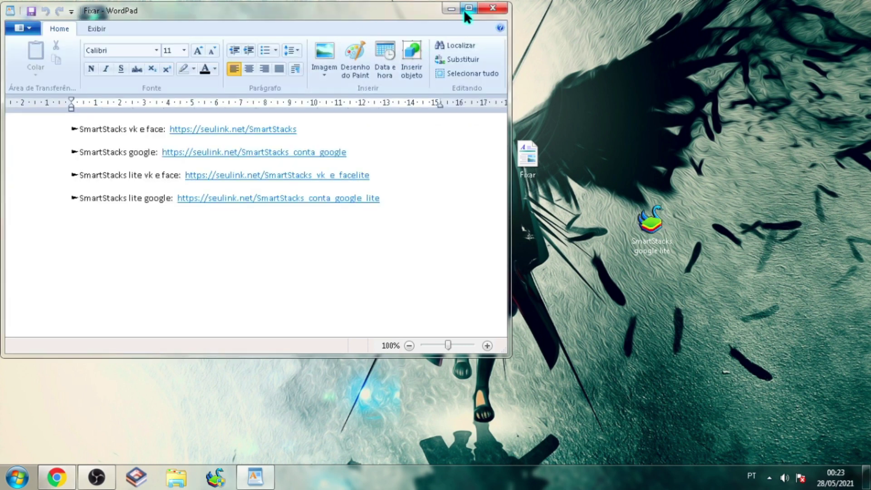
click(452, 9)
right_click(255, 476)
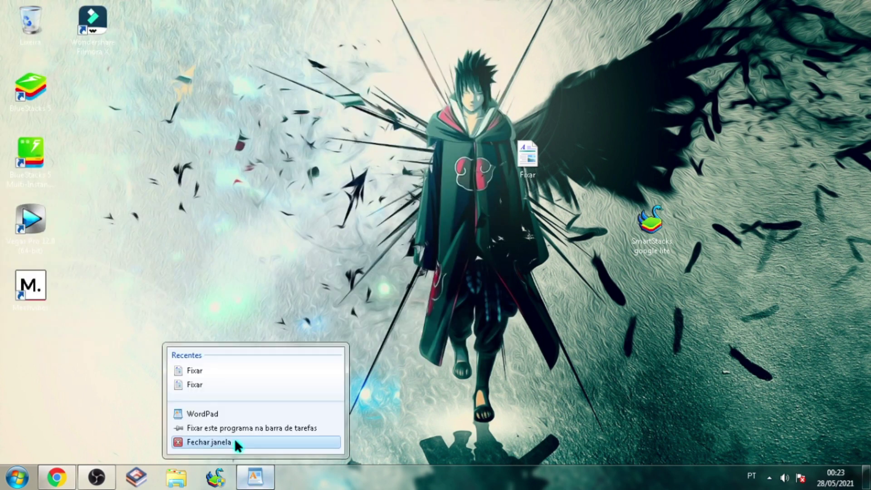
click(234, 443)
Close the browser from its K4doshinho YouTube tab and move the SmartStacks google lite icon higher on the desktop
click(56, 477)
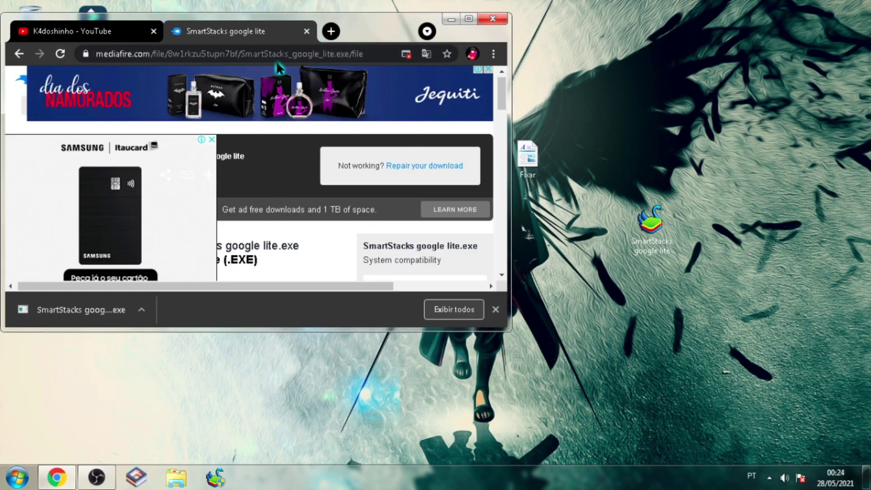
click(94, 39)
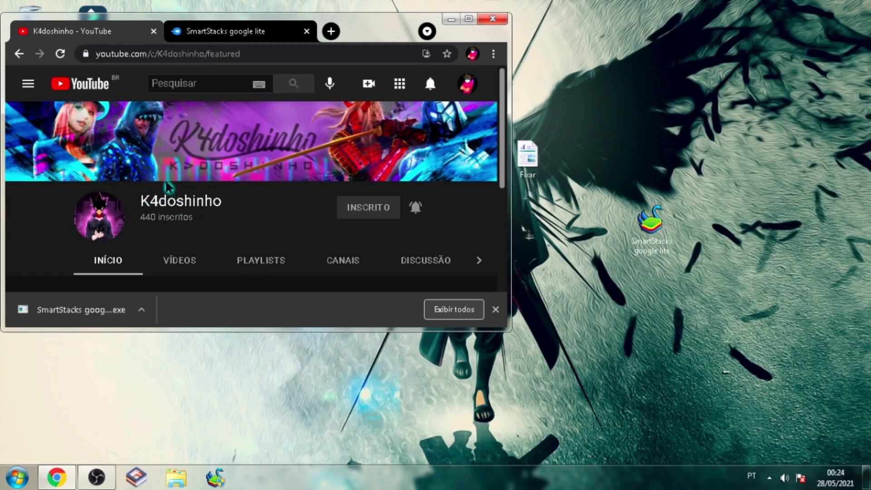
click(494, 20)
drag(662, 223, 618, 144)
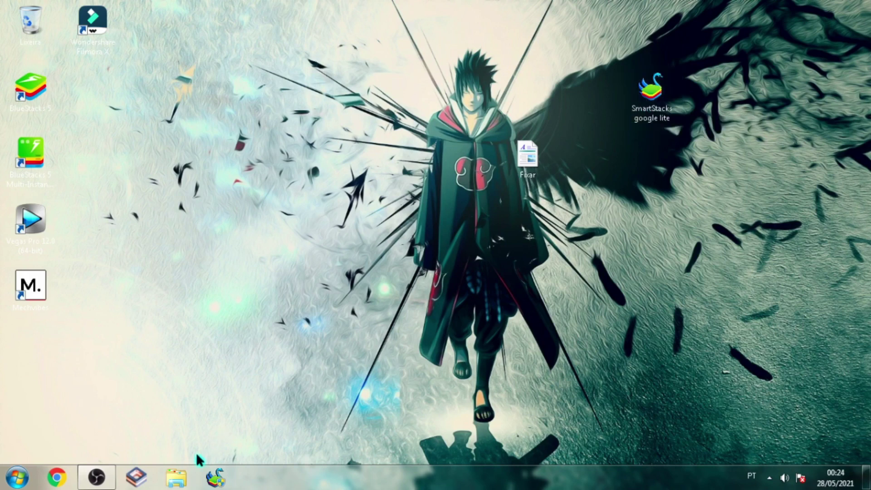
Open Disco Local (C:) in a maximized Windows Explorer window and select the K4 lite folder
click(179, 478)
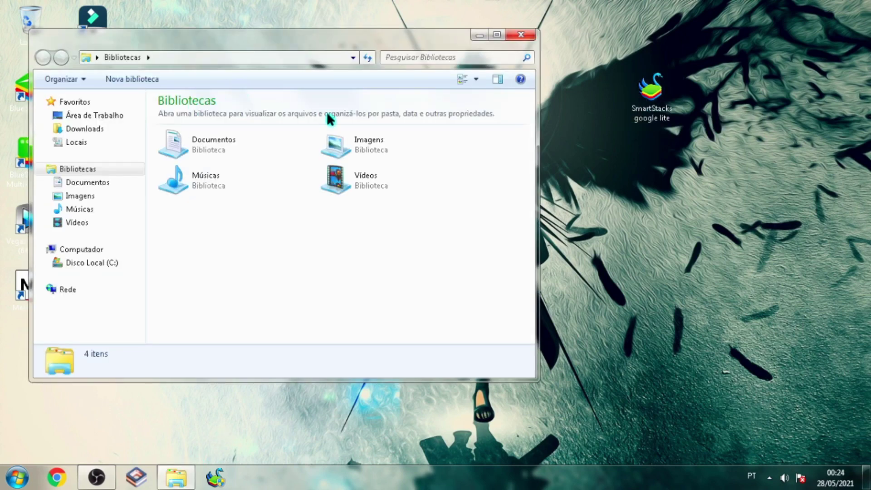
double_click(503, 40)
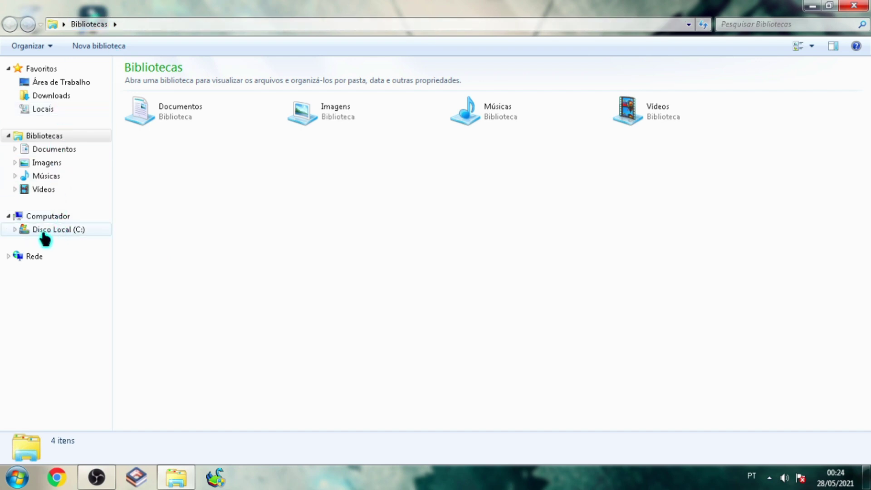
click(59, 230)
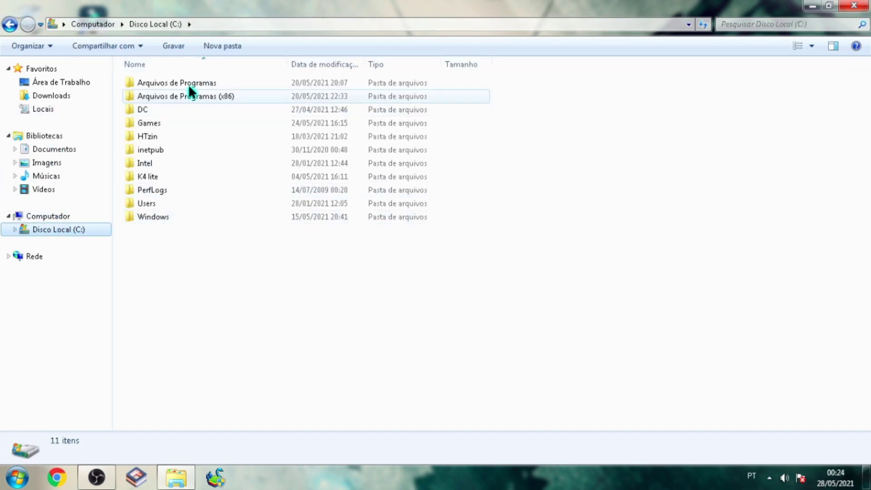
click(146, 179)
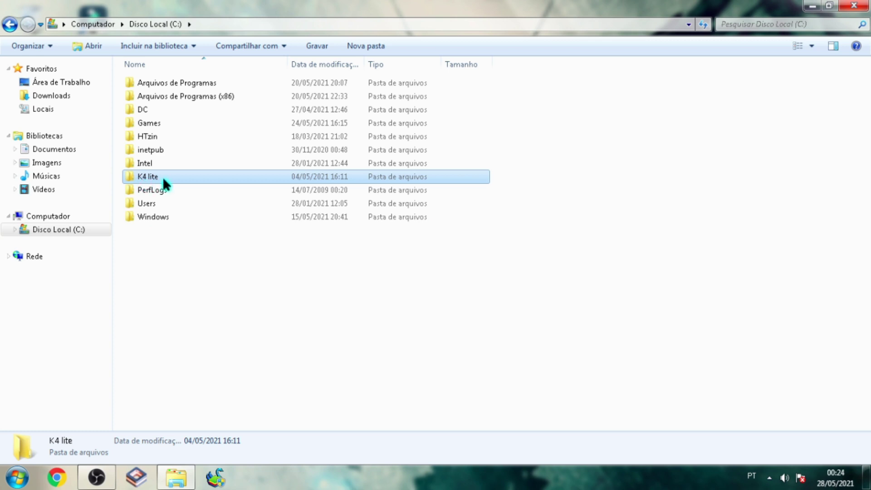
Create a new folder in Disco Local (C:) and clear its default name
click(162, 271)
right_click(159, 267)
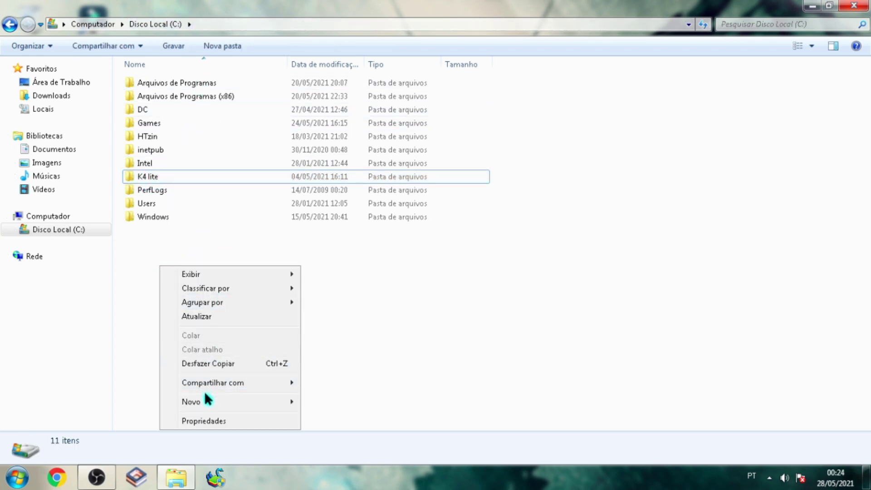
mouse_move(225, 404)
click(318, 403)
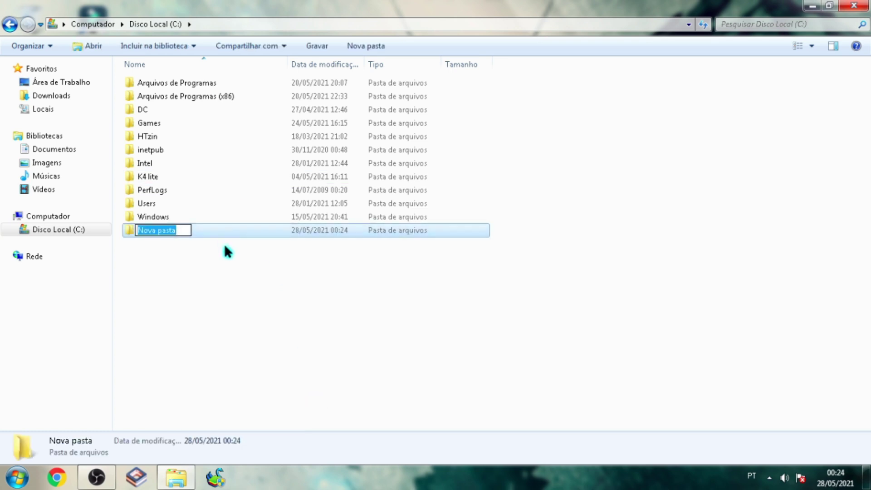
key(BackSpace)
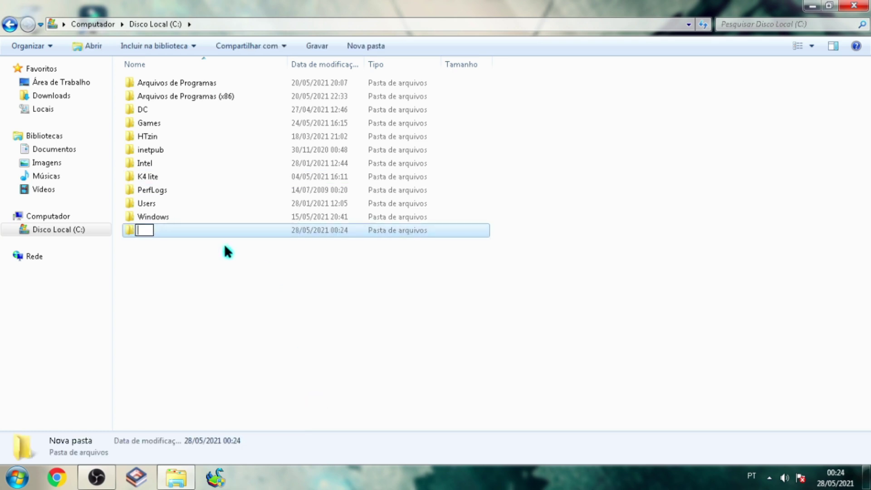
text(K4 lite goog)
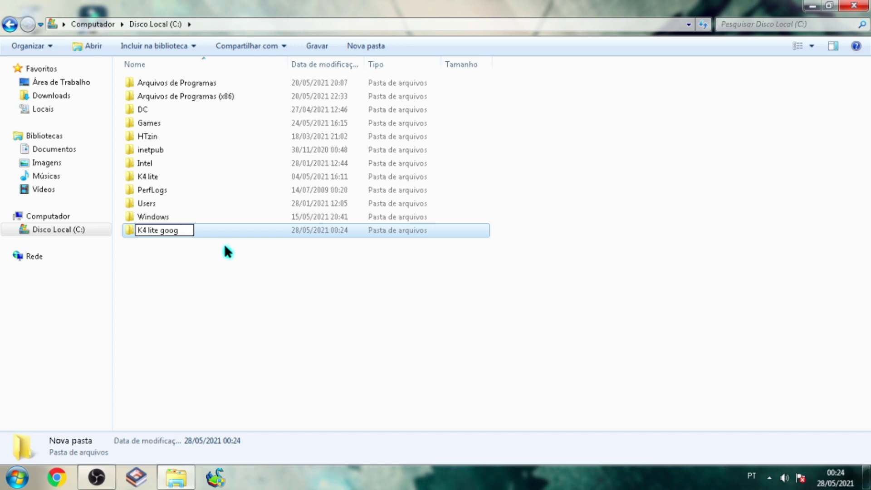
text(le)
key(BackSpace)
key(BackSpace)
key(BackSpace)
key(BackSpace)
key(BackSpace)
key(BackSpace)
key(BackSpace)
key(BackSpace)
key(BackSpace)
key(BackSpace)
key(BackSpace)
key(BackSpace)
key(BackSpace)
key(BackSpace)
Name the new folder in Disco Local (C:) smartstacks K4
text(smartsta)
click(209, 250)
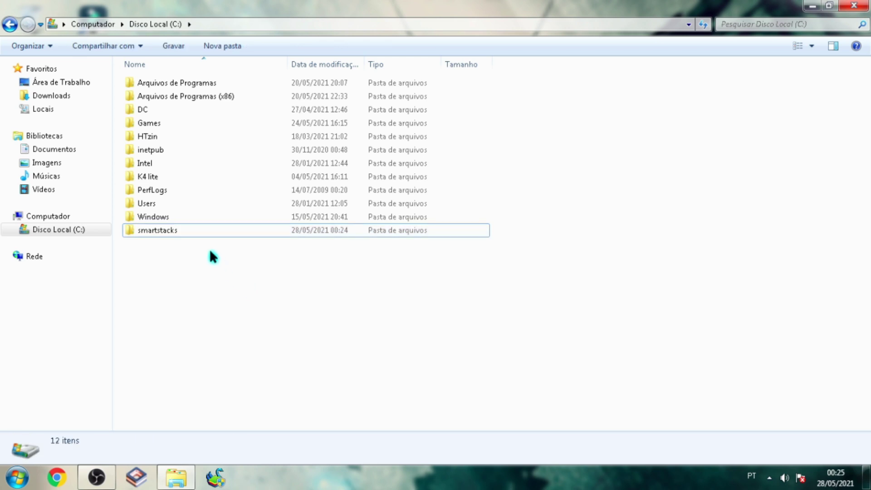
click(189, 227)
click(189, 227)
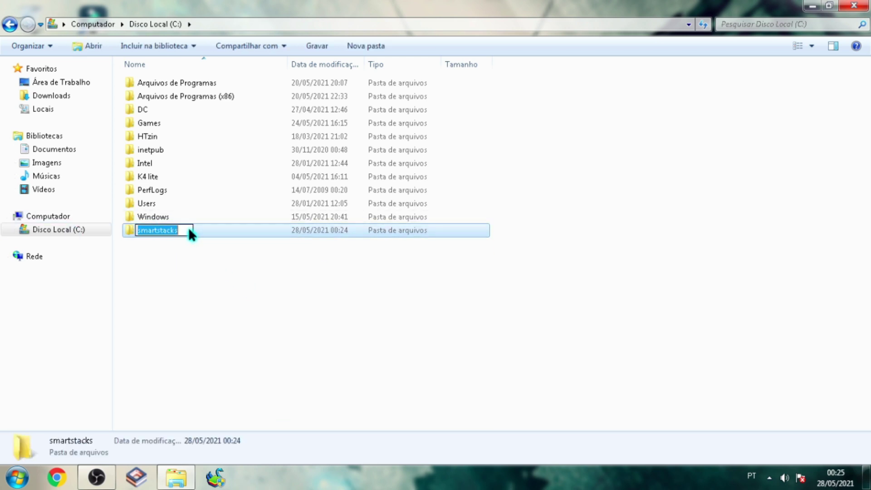
right_click(189, 228)
click(181, 232)
click(192, 270)
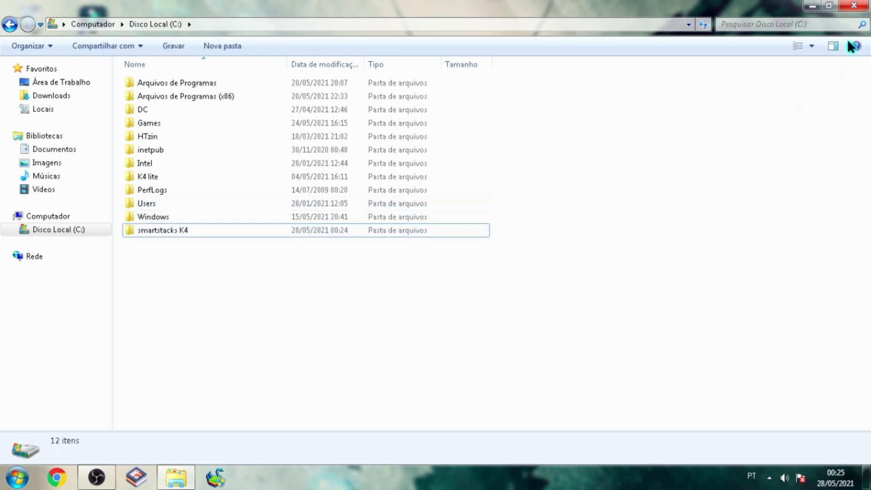
Close Windows Explorer and rearrange the desktop, moving Fixar beside the shortcut icons and SmartStacks google lite near the centre
click(855, 6)
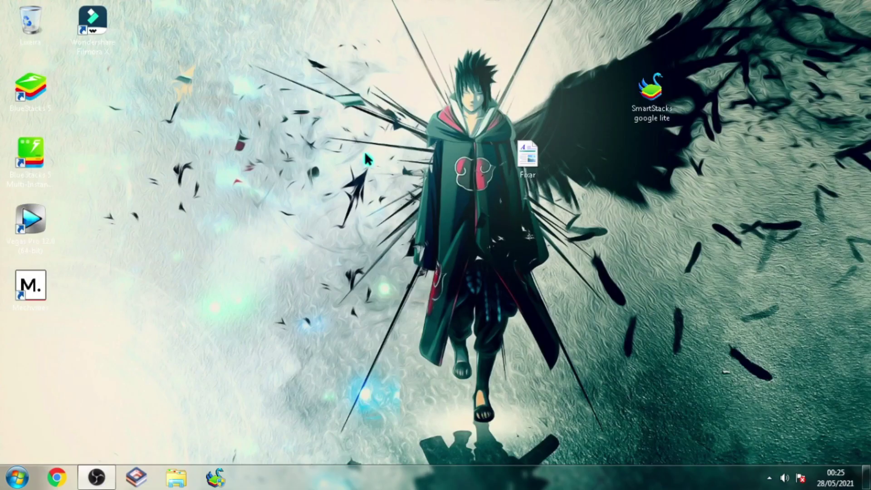
drag(526, 156, 140, 93)
drag(664, 88, 409, 223)
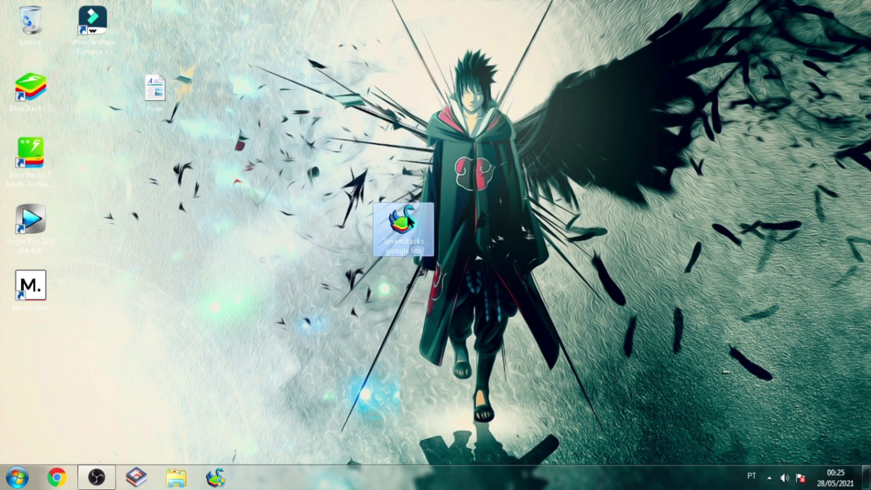
Run the SmartStacks google lite file as administrator and minimize the OBS window
right_click(409, 222)
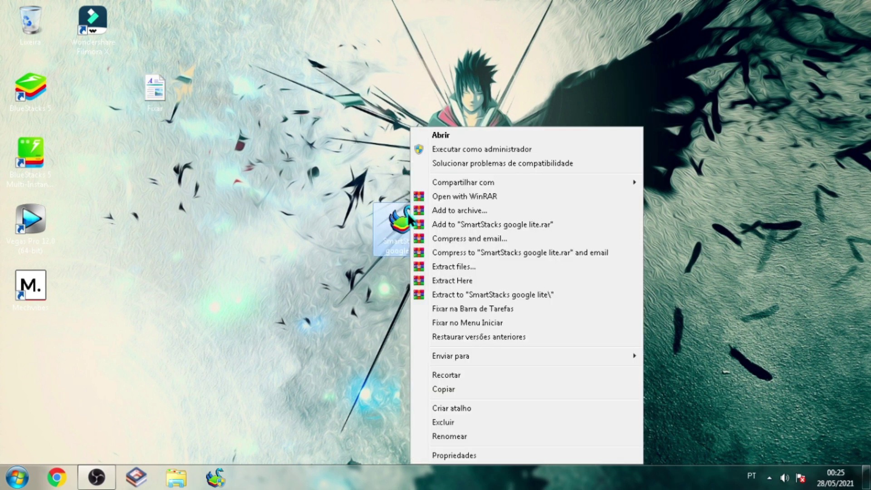
click(463, 150)
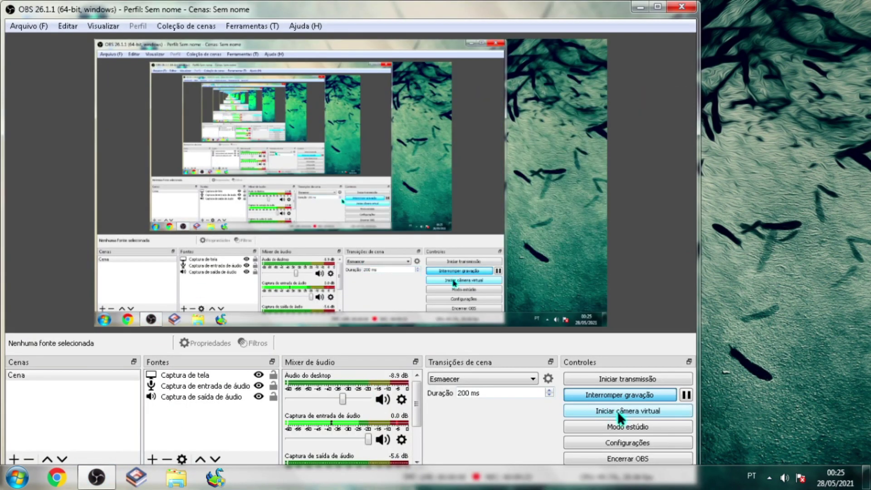
click(641, 7)
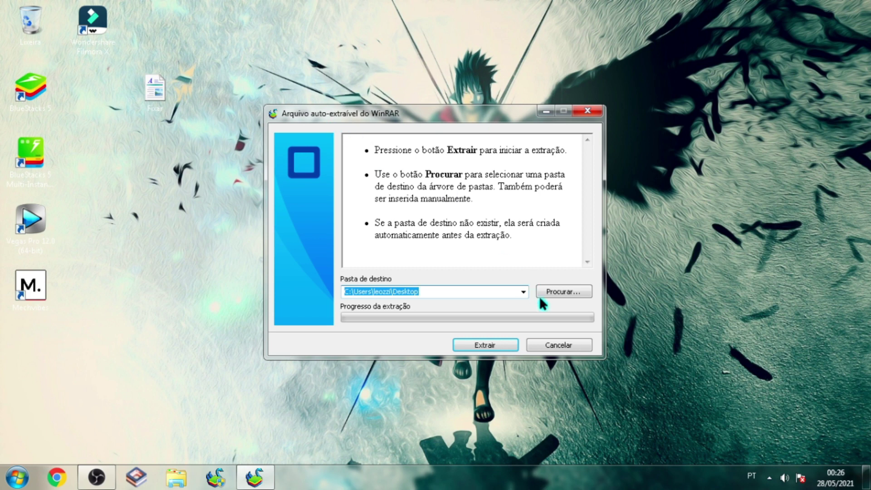
Set the extraction destination to the smartstacks K4 folder on Disco Local (C:) and extract the archive
click(563, 291)
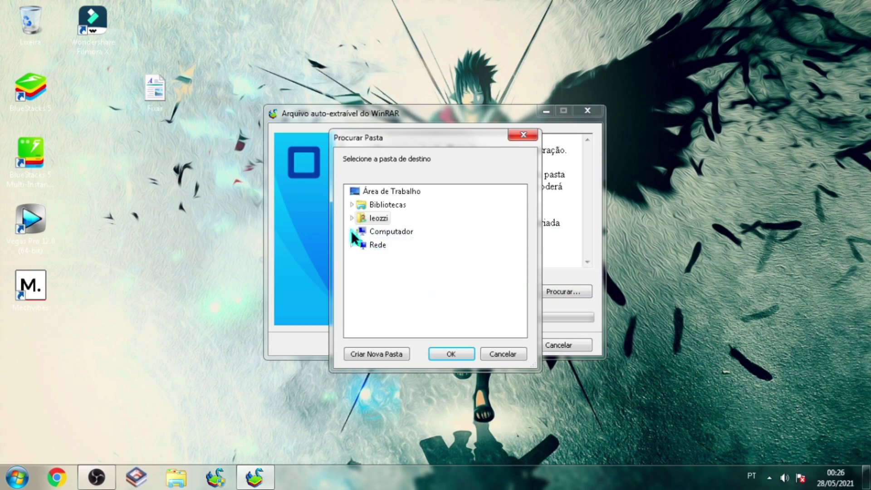
click(353, 232)
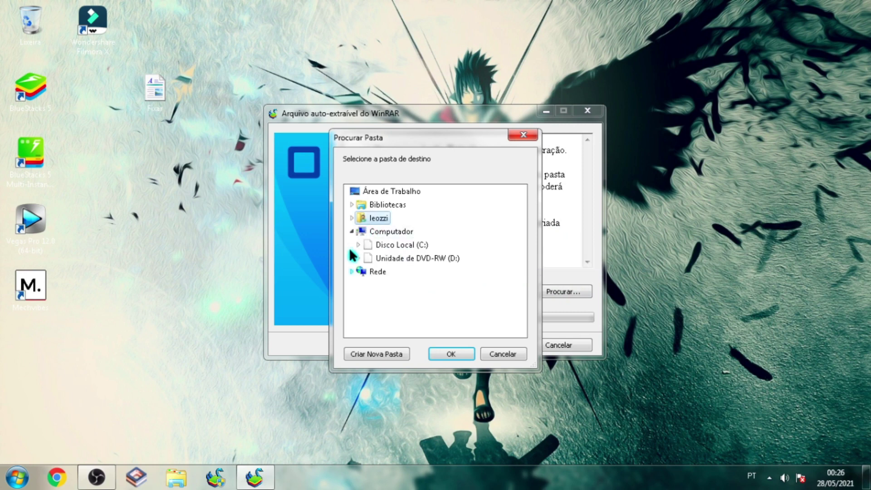
click(357, 245)
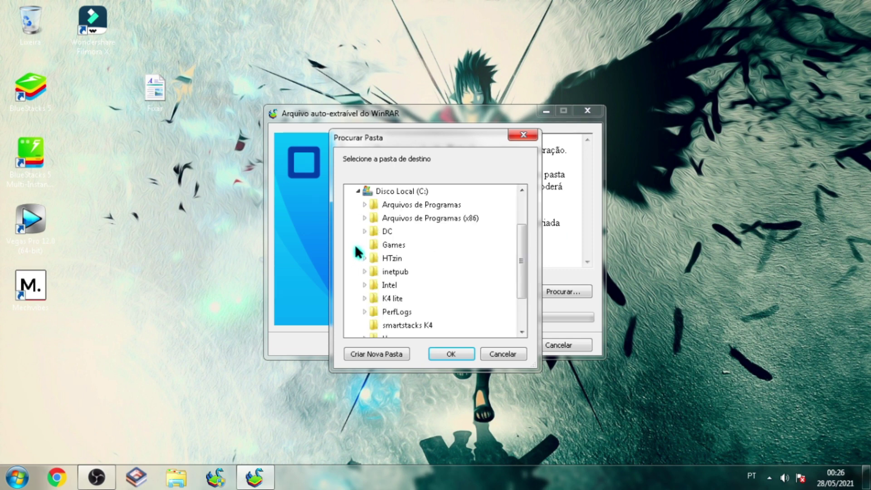
drag(521, 265, 518, 276)
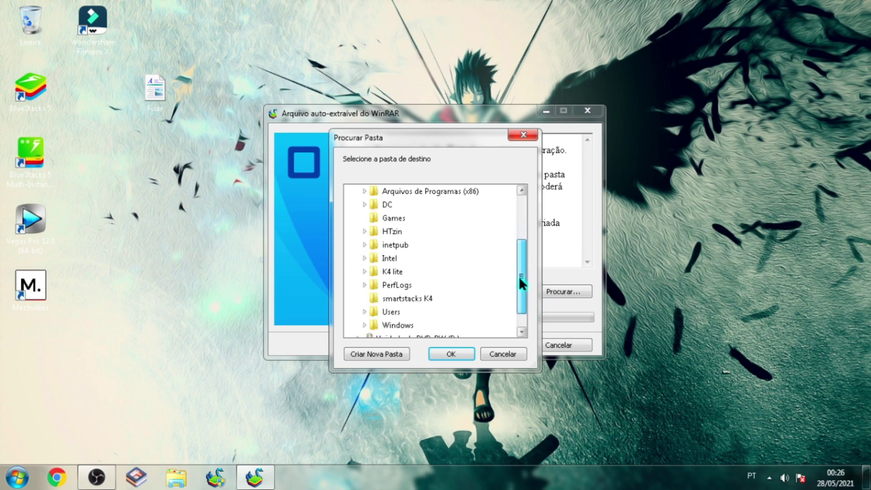
click(419, 300)
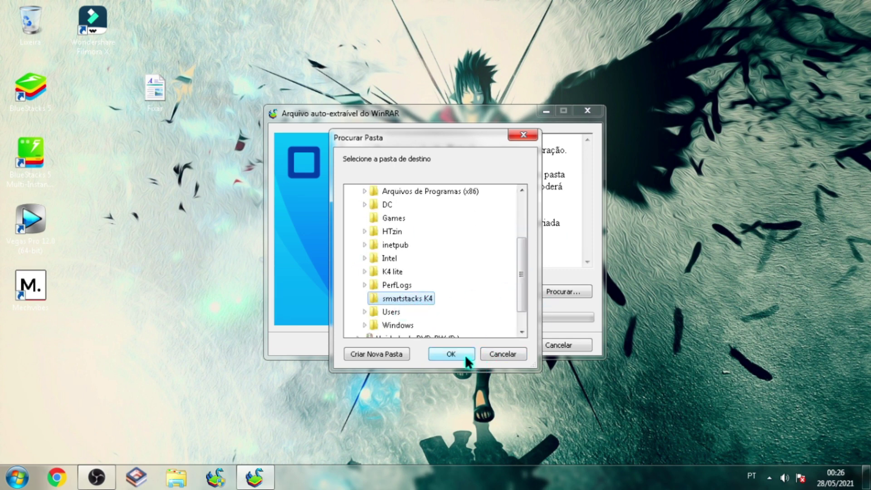
click(452, 353)
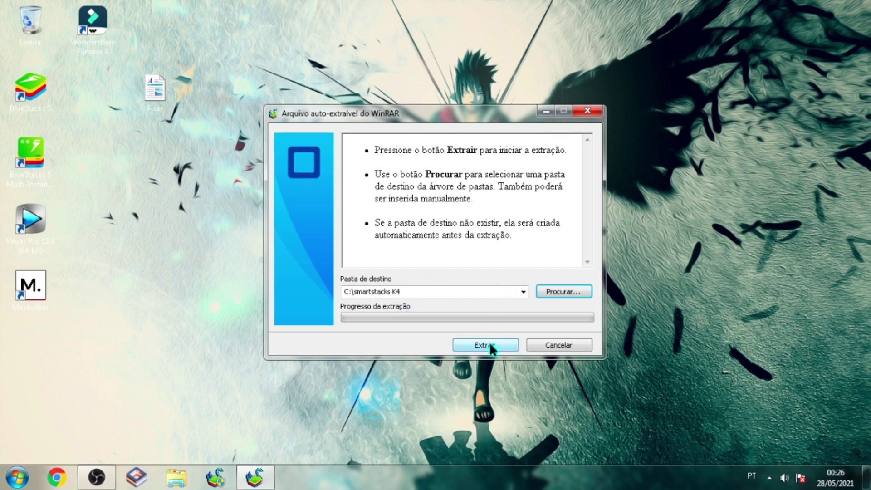
click(475, 346)
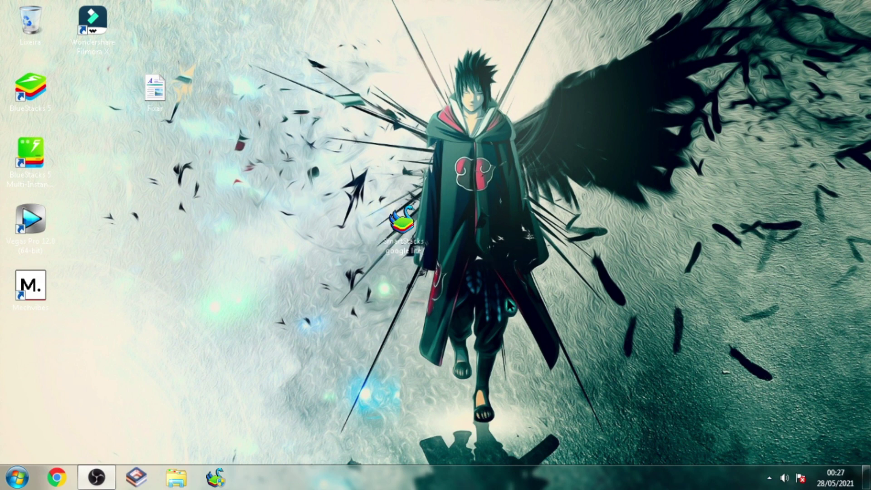
Move the Fixar document and the SmartStacks google lite file from the desktop to the Recycle Bin (Lixeira)
drag(417, 235, 105, 89)
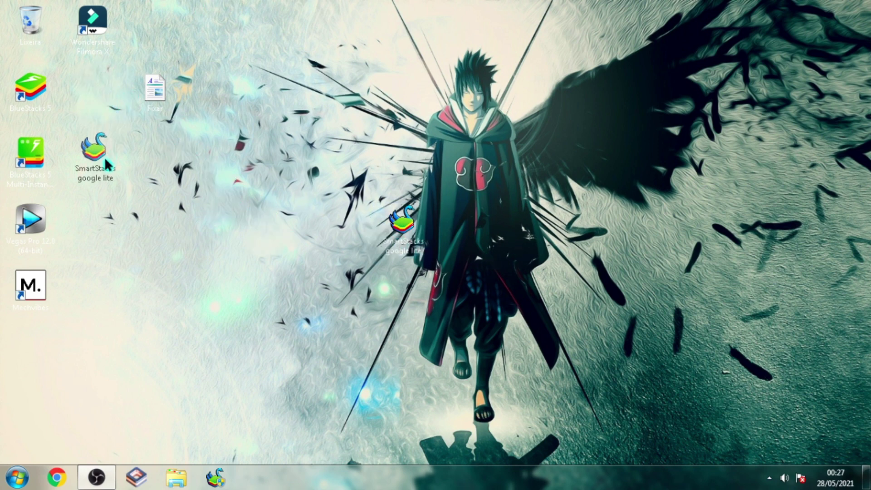
drag(105, 157, 106, 157)
drag(154, 90, 22, 25)
drag(91, 156, 23, 14)
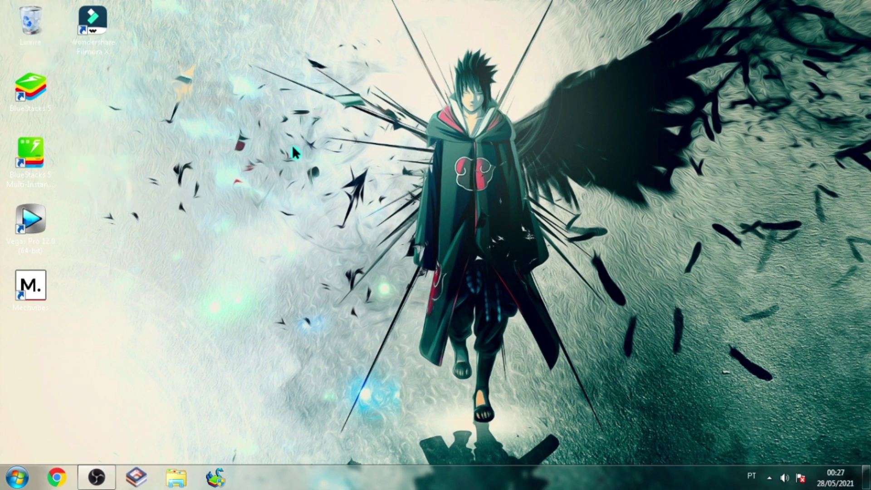
drag(94, 88, 136, 105)
Open the Engine folder inside C:\smartstacks K4\SmartStacks 2.0\ProjectTitan
click(180, 481)
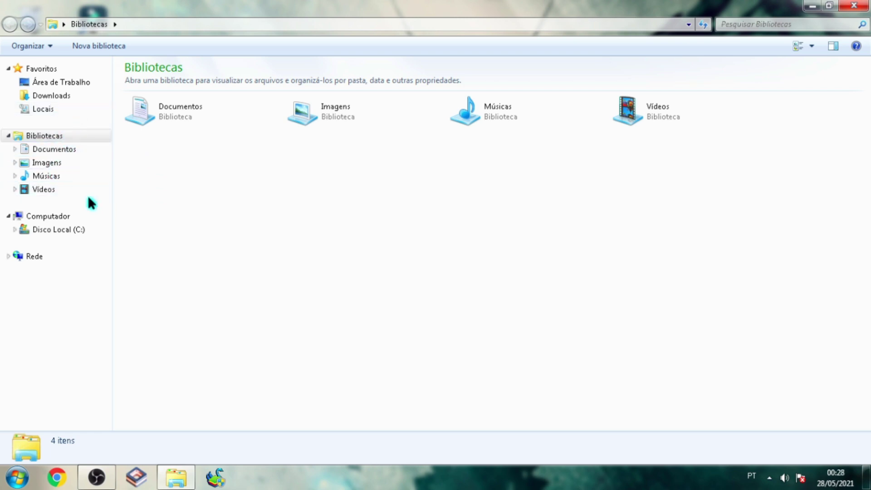
click(60, 232)
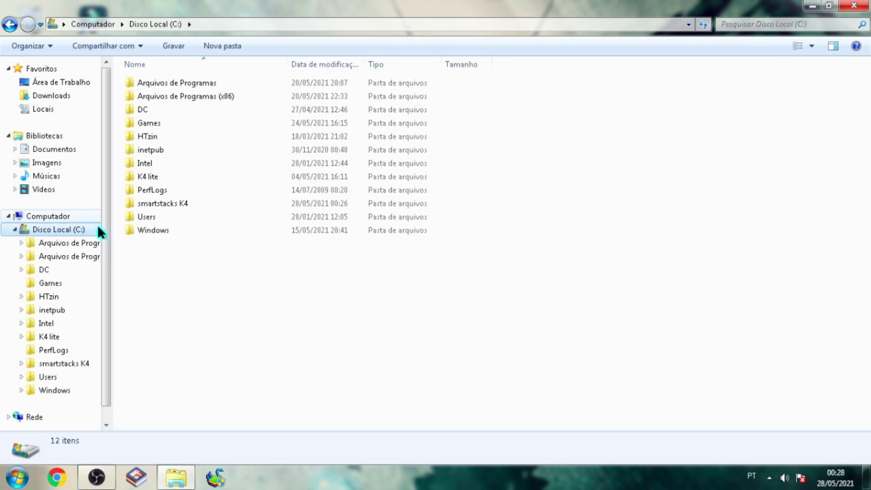
double_click(177, 205)
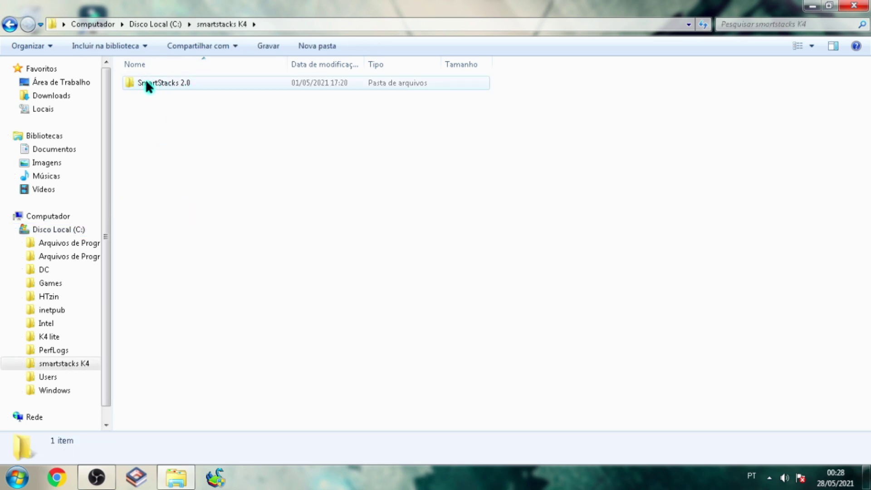
double_click(189, 83)
double_click(172, 83)
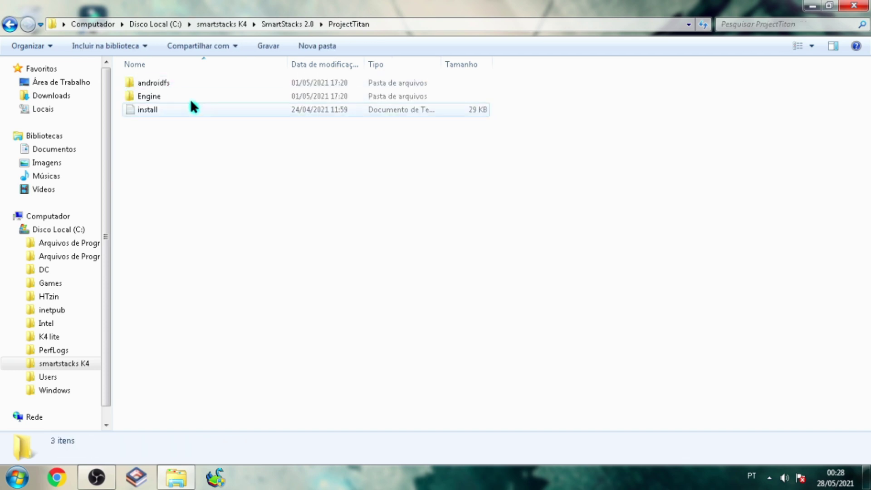
double_click(159, 97)
Create a desktop shortcut to the ProjectTitan application in the Engine folder and close the file window
scroll(302, 175, down, 5)
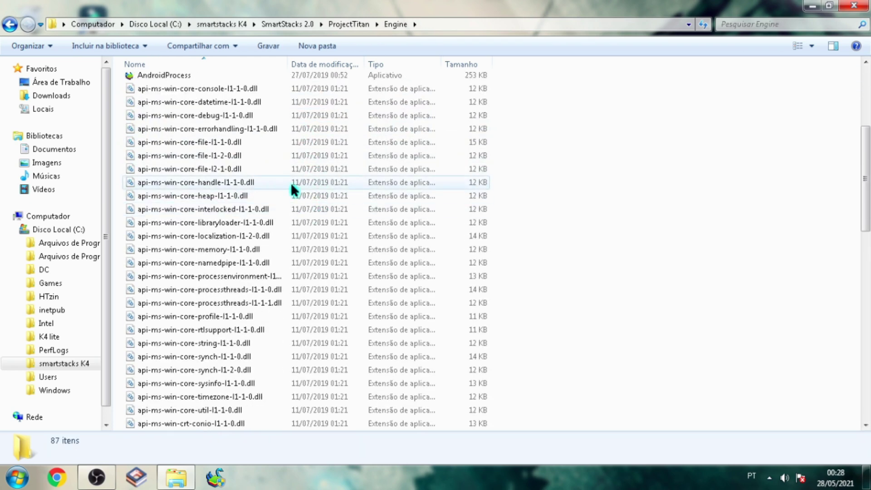
scroll(300, 186, down, 15)
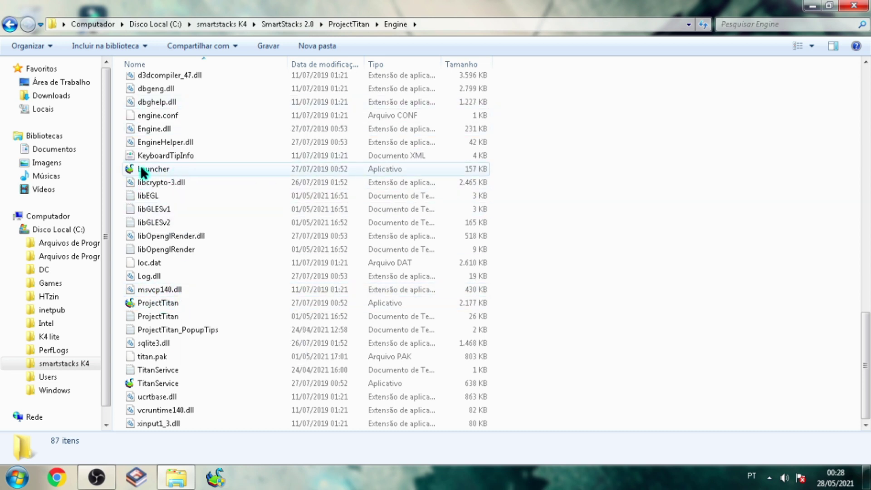
click(168, 304)
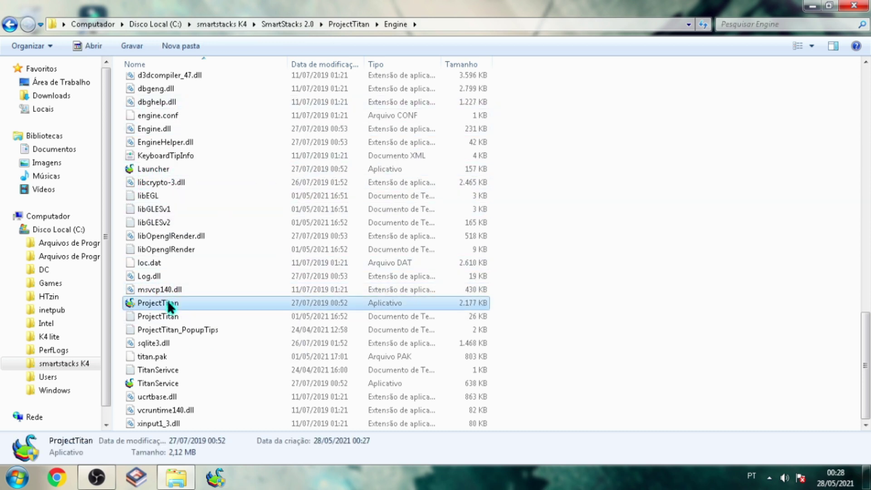
right_click(169, 305)
mouse_move(216, 195)
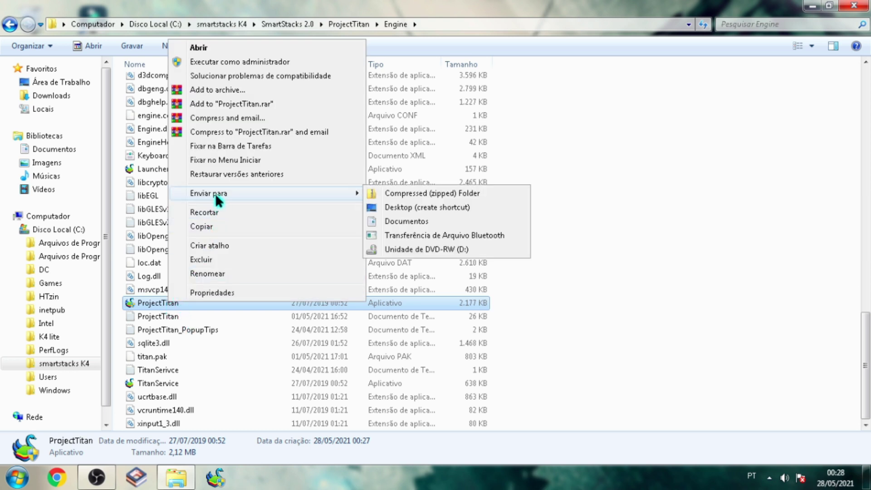
click(401, 209)
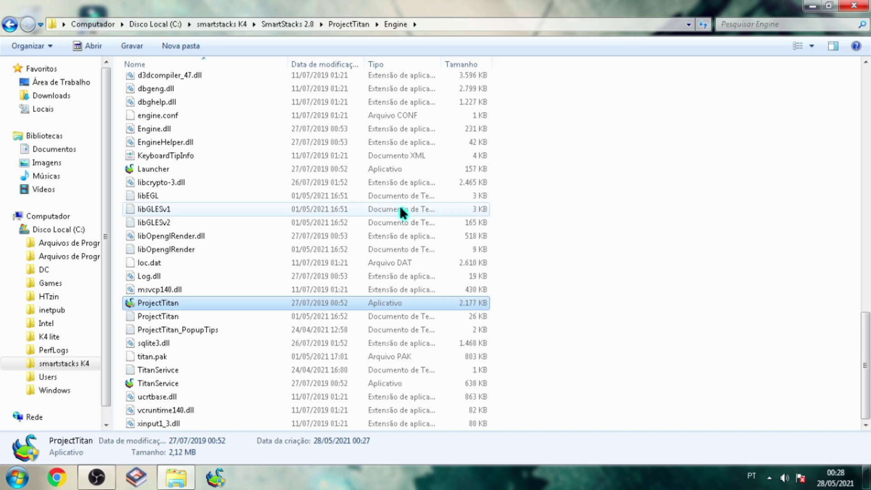
click(854, 5)
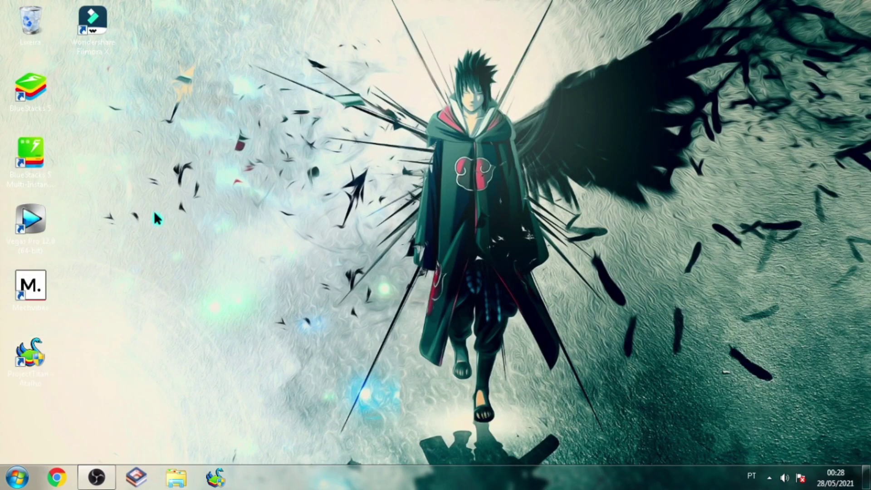
Launch SmartStacks from the ProjectTitan desktop shortcut and open its Advanced settings
right_click(36, 350)
click(97, 176)
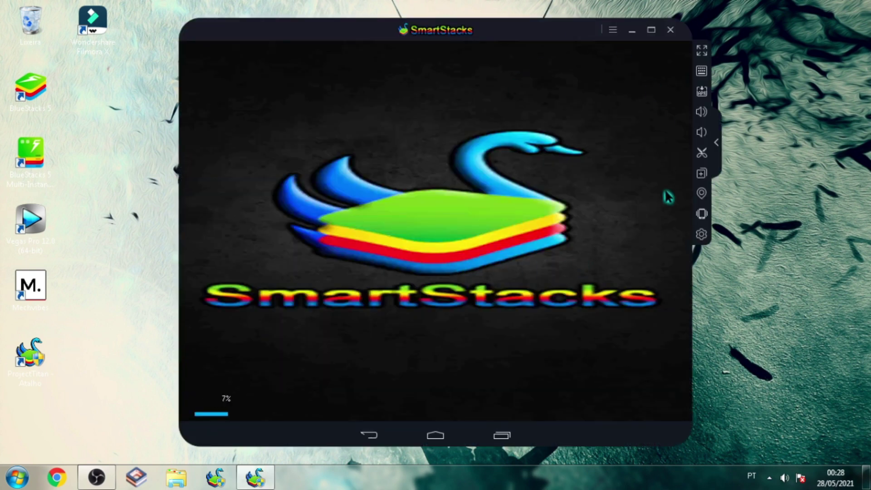
click(702, 234)
click(281, 119)
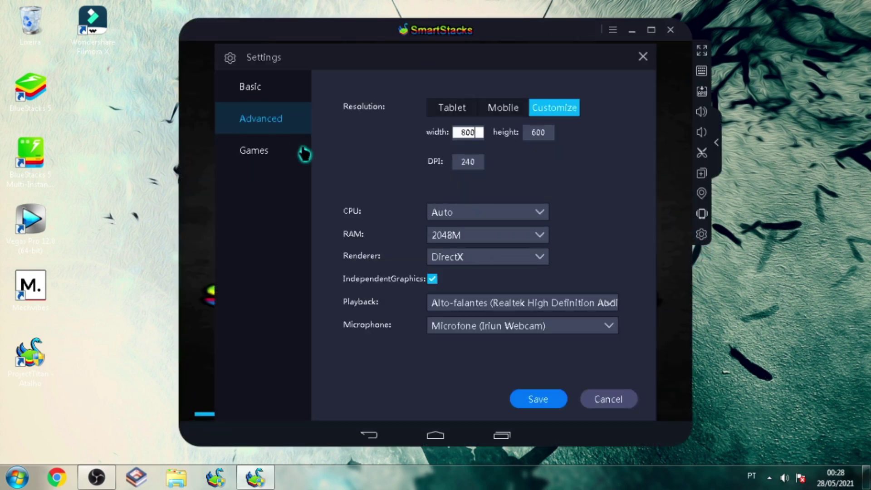
Display the Games settings and allow SmartStacks through the Windows Firewall on private networks
click(241, 151)
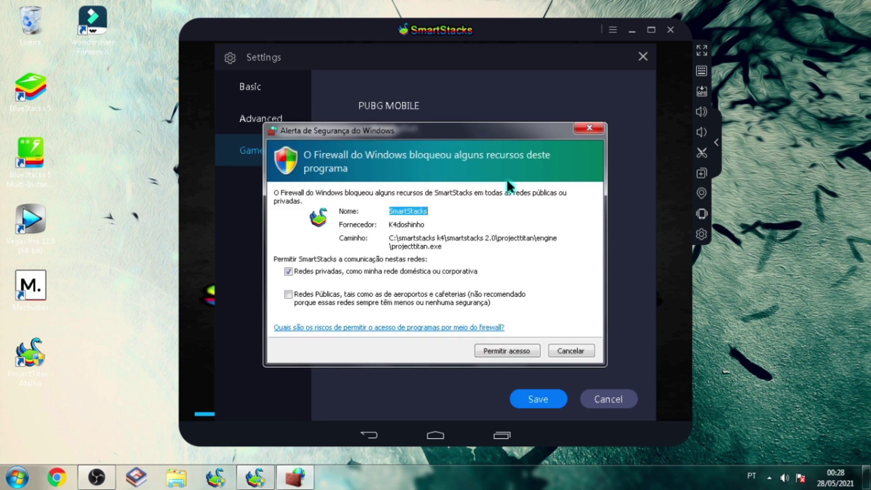
click(502, 348)
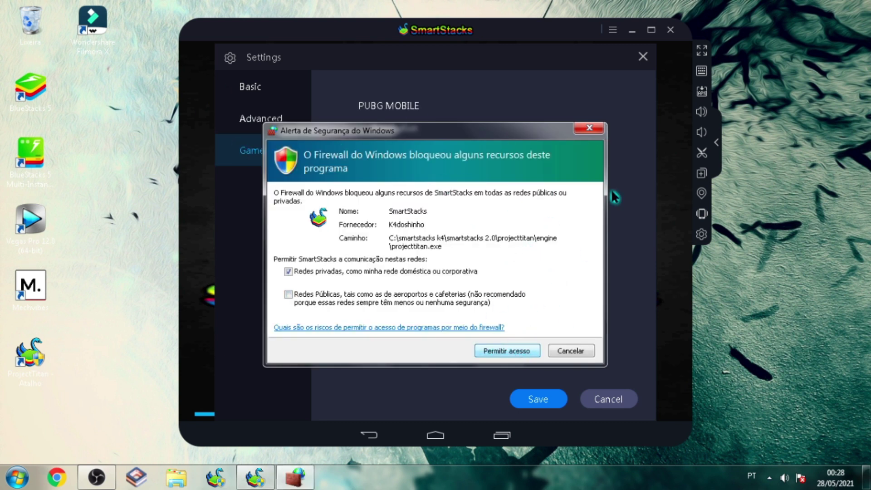
Review the Advanced, Games and Basic settings pages and close the settings
click(269, 119)
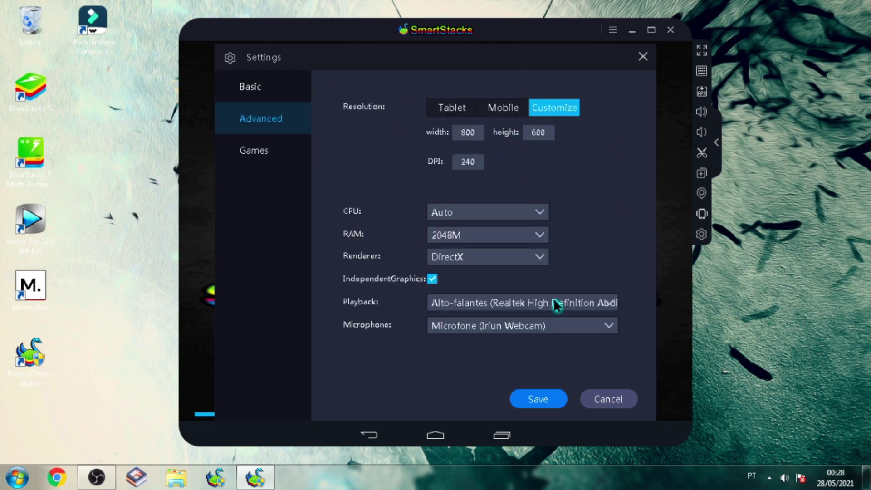
click(238, 82)
click(254, 143)
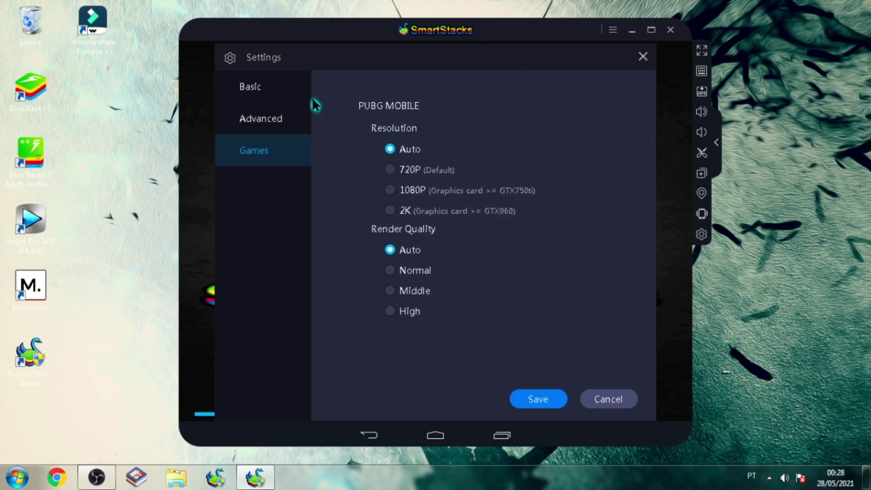
click(252, 91)
key(Escape)
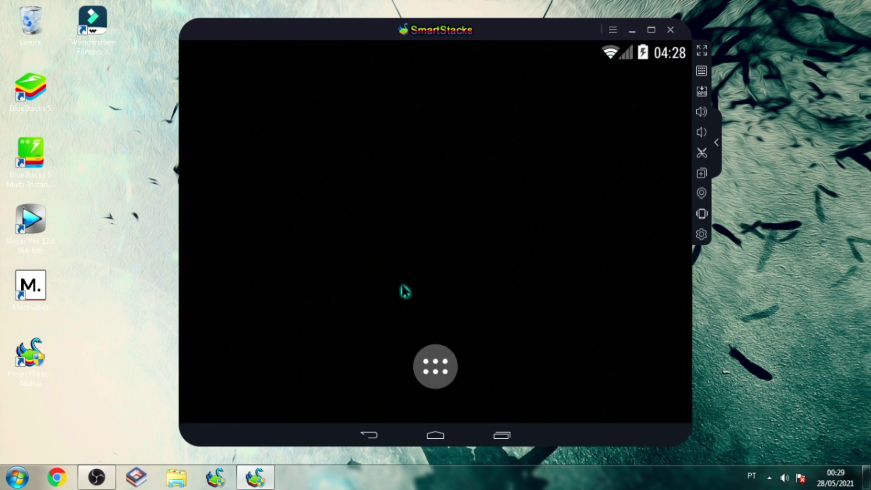
Reopen the Advanced settings, inspect the Mobile resolution presets, and return the resolution to Customize
click(701, 233)
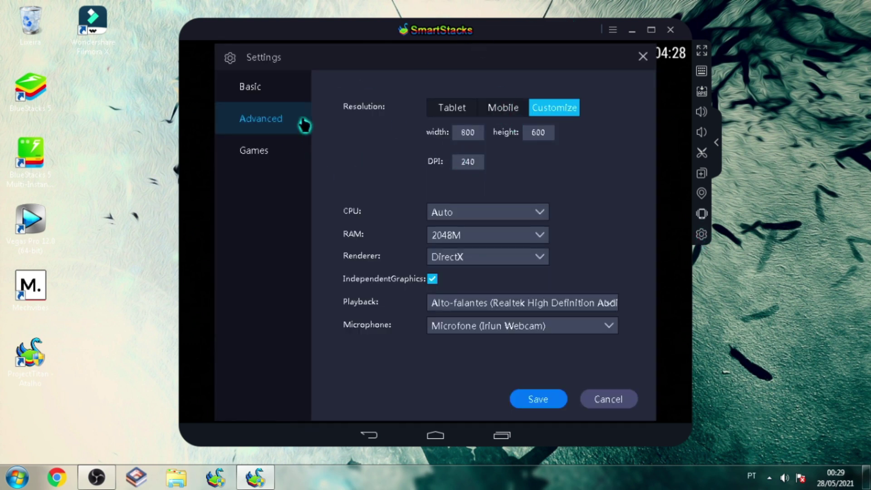
click(504, 111)
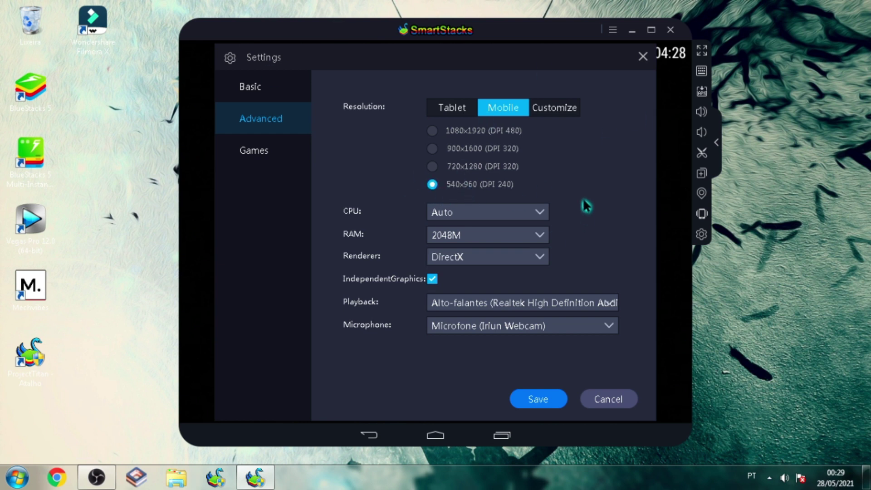
click(557, 114)
click(472, 132)
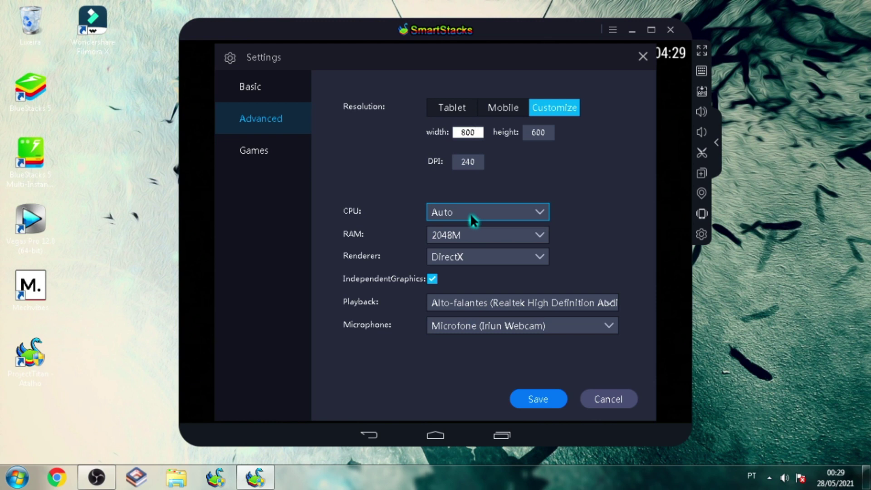
Examine the available CPU core and RAM options in the Advanced settings
click(499, 211)
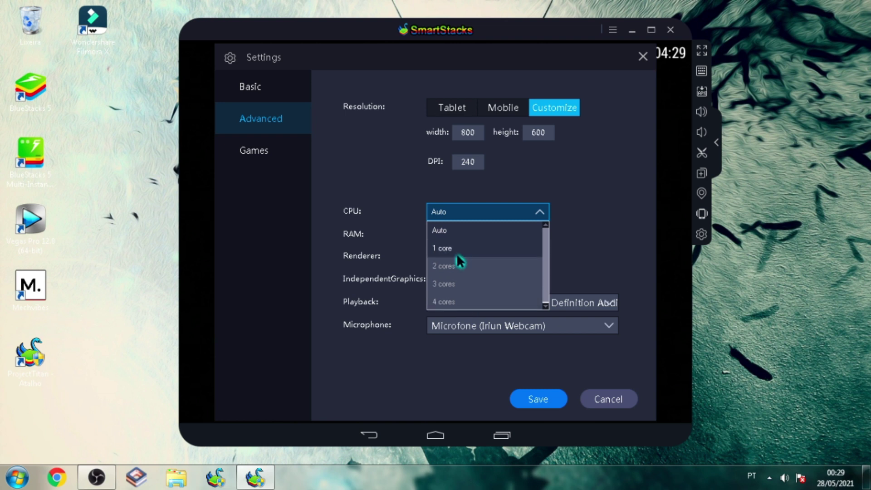
click(613, 177)
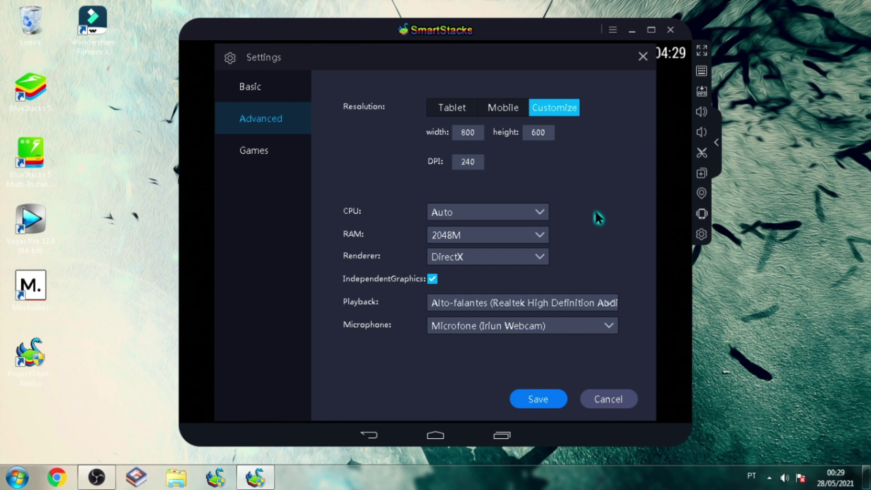
click(485, 234)
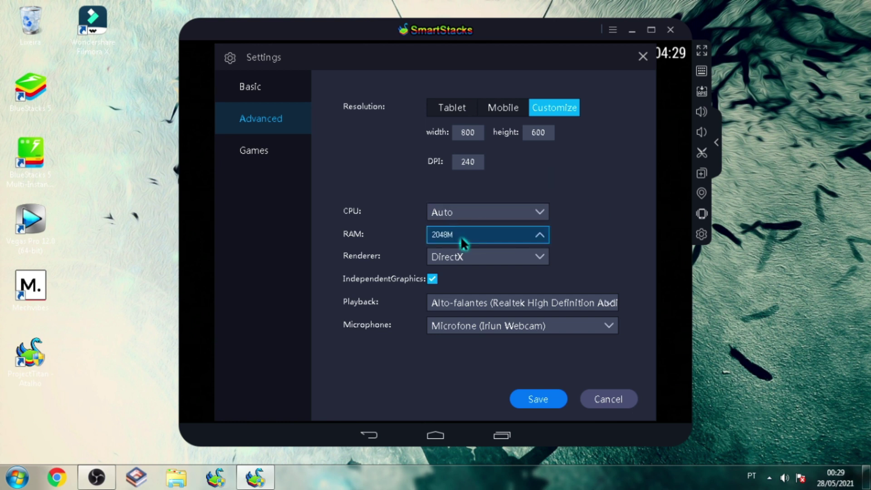
drag(548, 297, 547, 325)
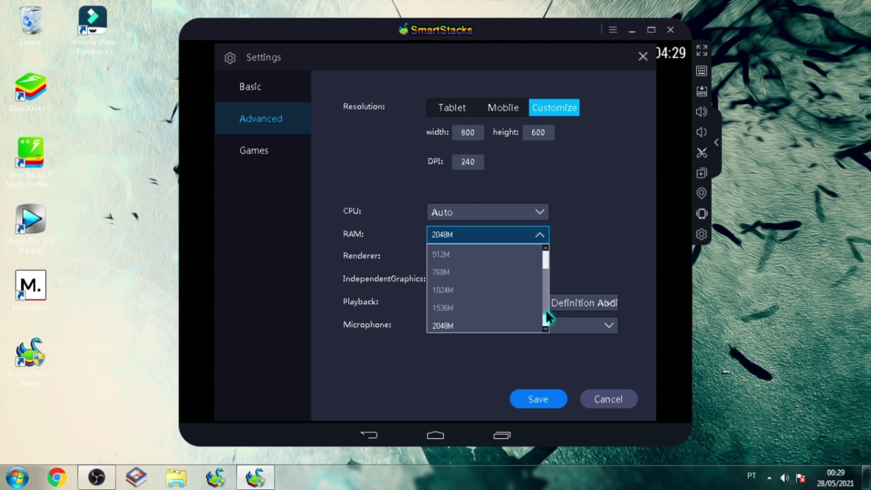
click(439, 309)
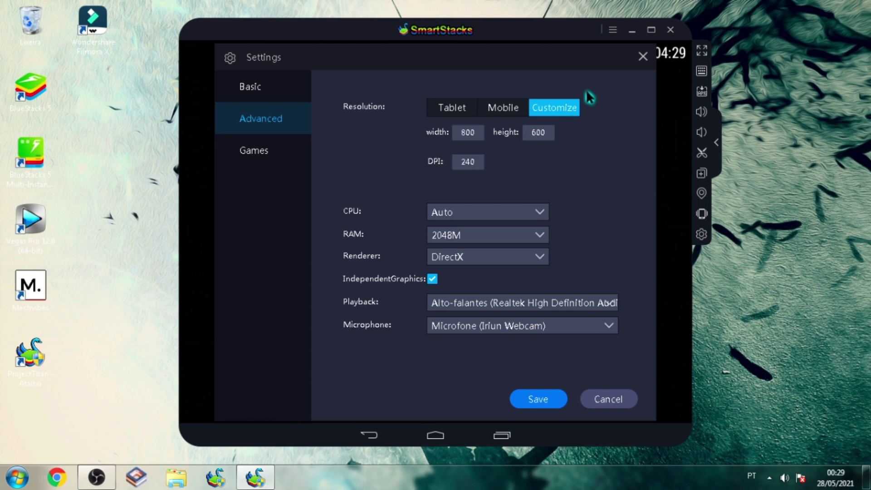
Select DirectX as the renderer and Microfone (Realtek High Definition Audio) as the microphone
click(459, 259)
click(452, 292)
click(511, 327)
click(517, 362)
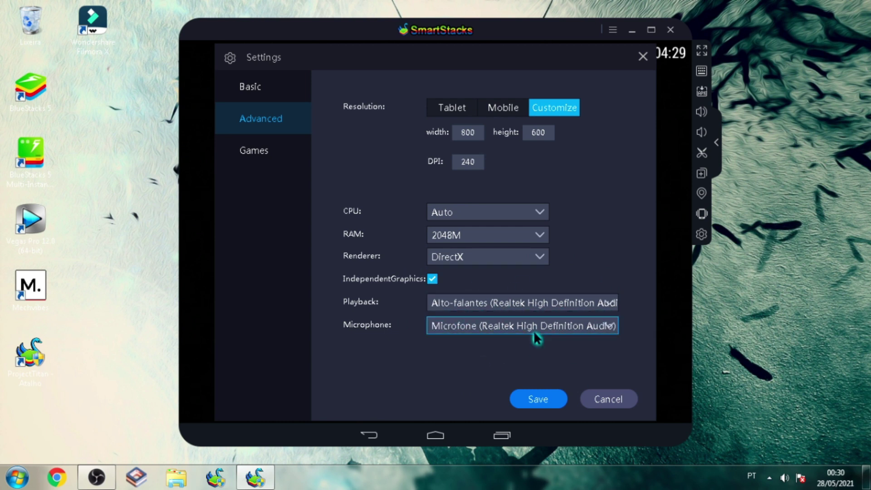
Check the Games and Basic settings pages and save the emulator settings
click(541, 399)
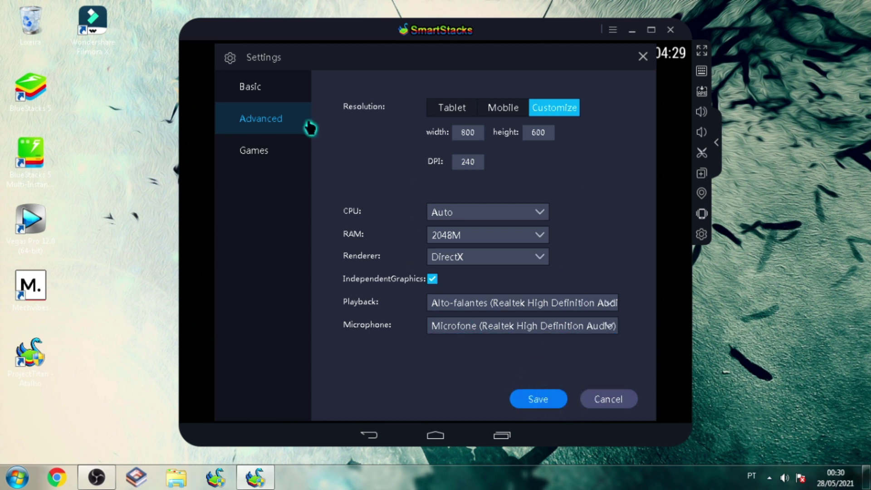
click(272, 152)
click(267, 90)
click(512, 391)
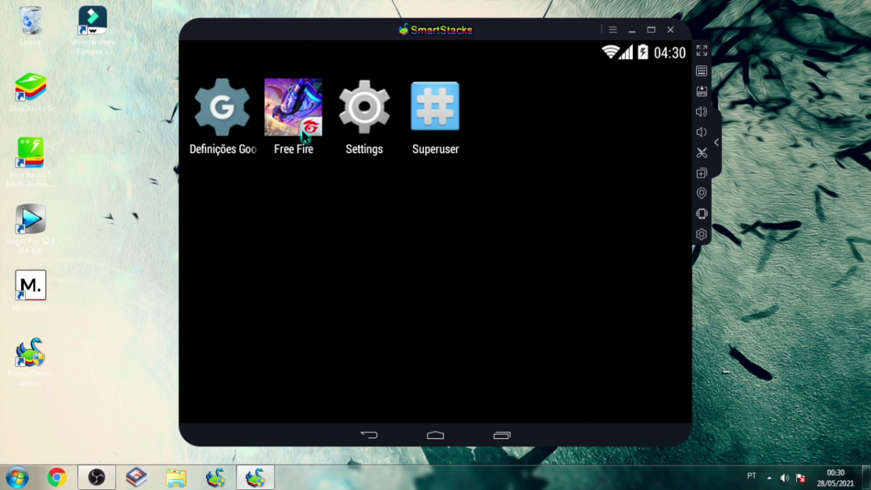
Exit the emulator and move its ProjectTitan desktop shortcut to the recycle bin
click(671, 30)
click(402, 291)
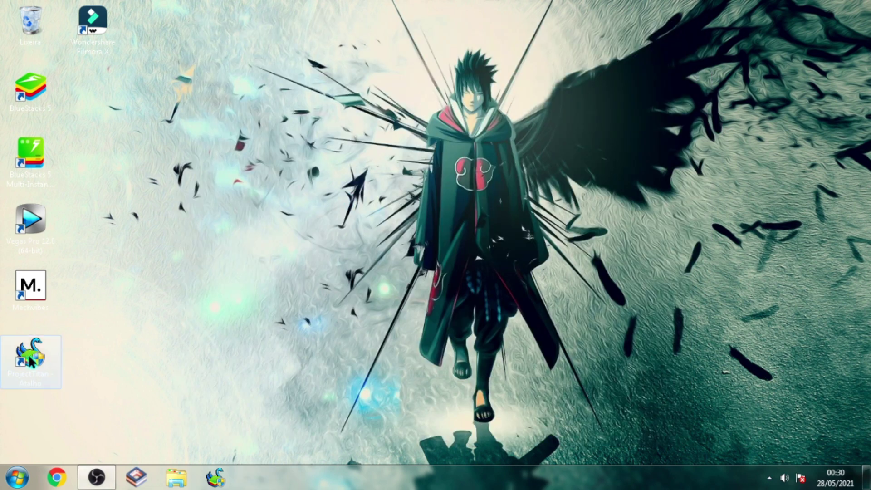
drag(41, 345, 30, 20)
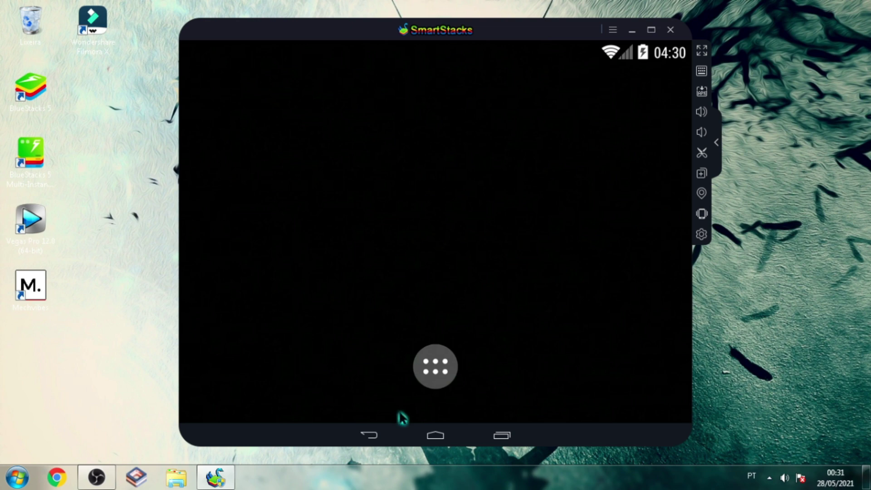
Launch Free Fire from the emulator's app list, minimizing and restoring the emulator window while the game loads
click(428, 368)
click(294, 107)
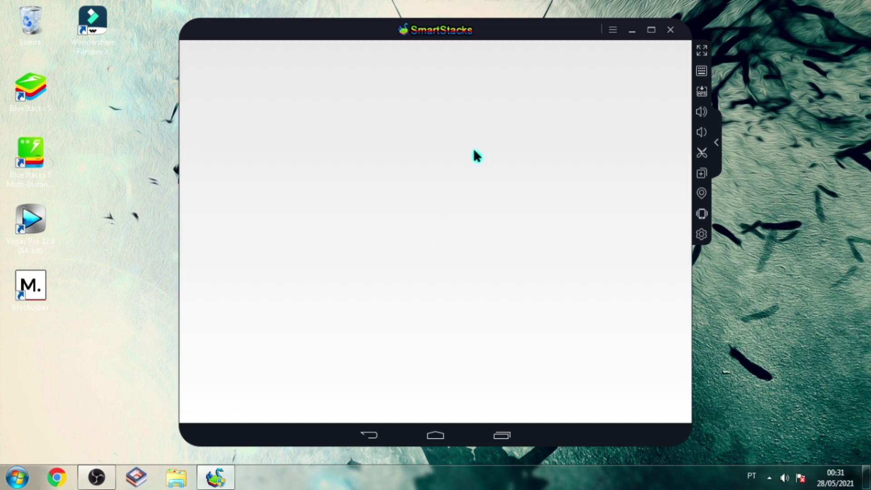
click(632, 30)
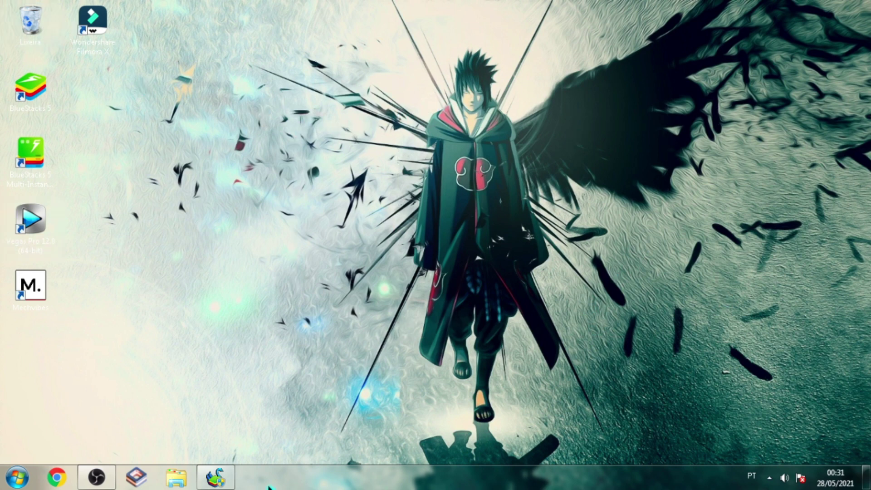
click(215, 477)
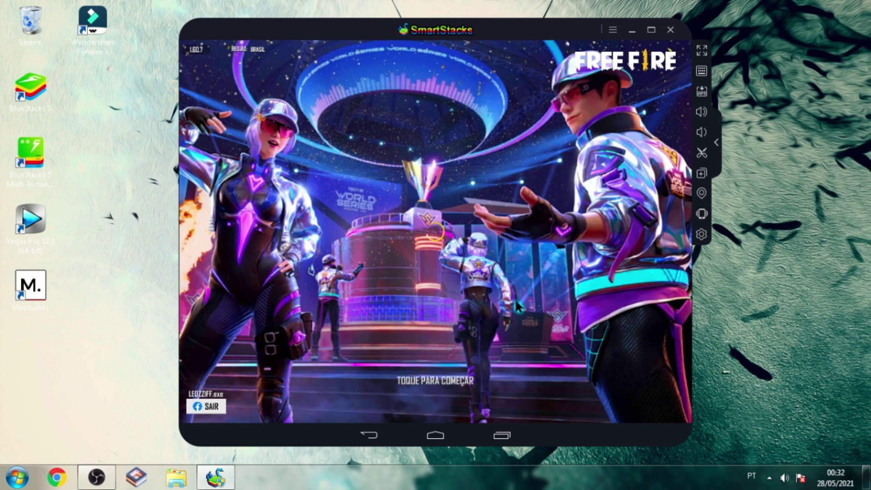
Try the 800 × 600 and 1280 × 768 Windows screen resolutions and close the resolution settings without applying
right_click(757, 268)
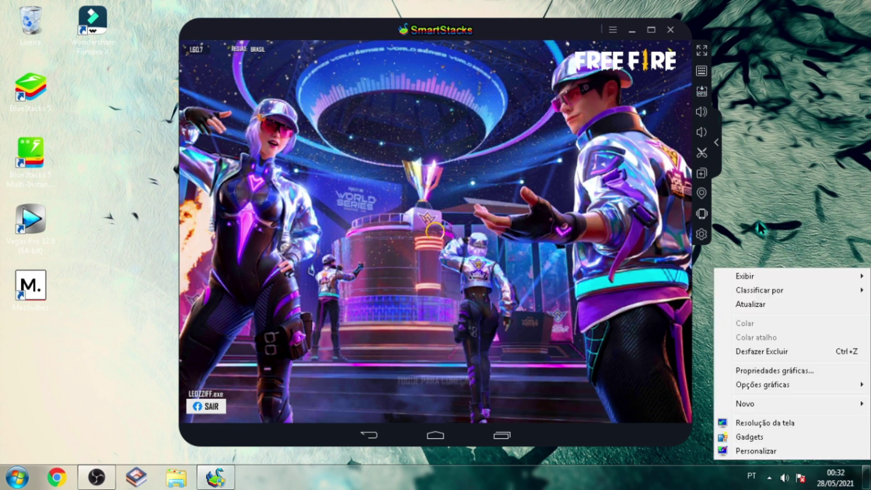
click(772, 416)
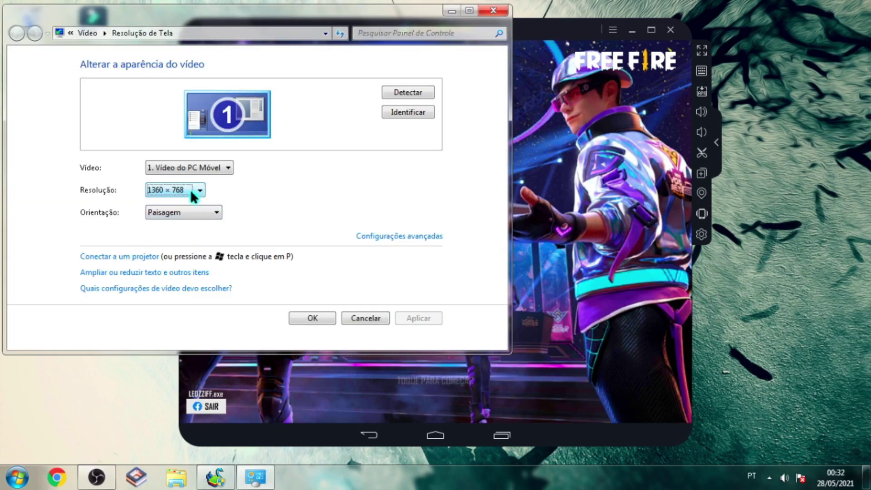
click(192, 192)
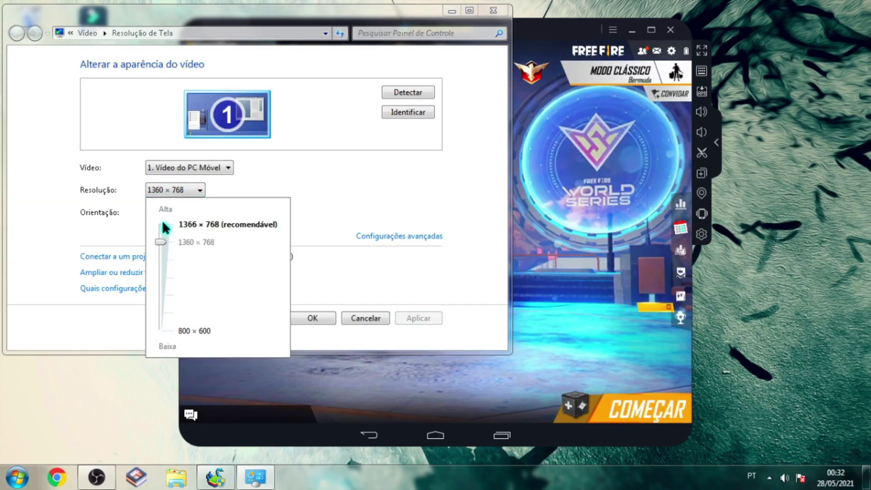
drag(161, 226, 169, 340)
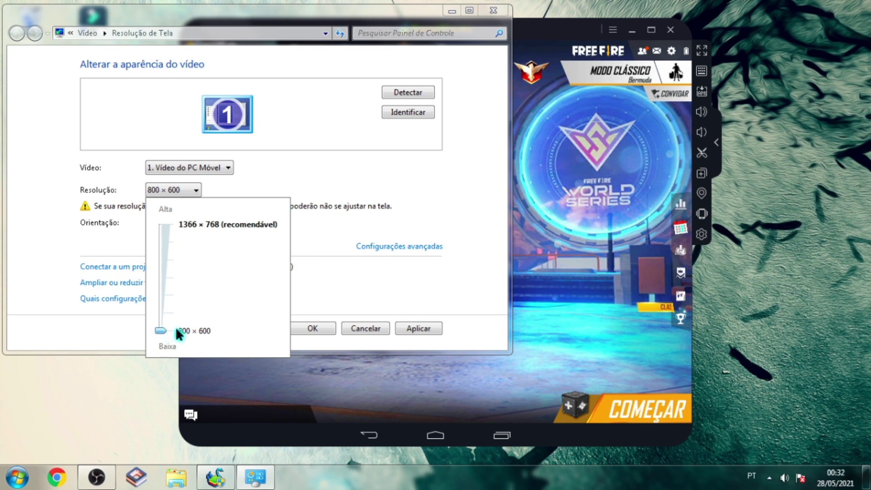
drag(168, 330, 161, 261)
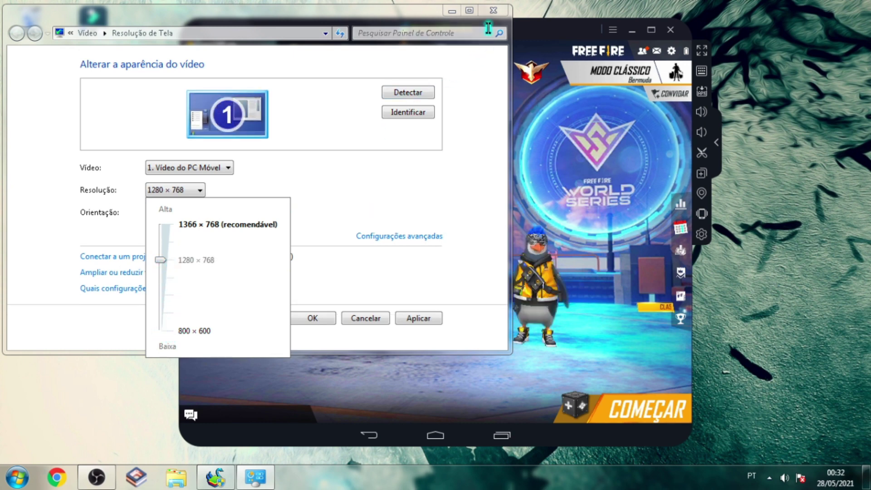
click(461, 148)
click(493, 10)
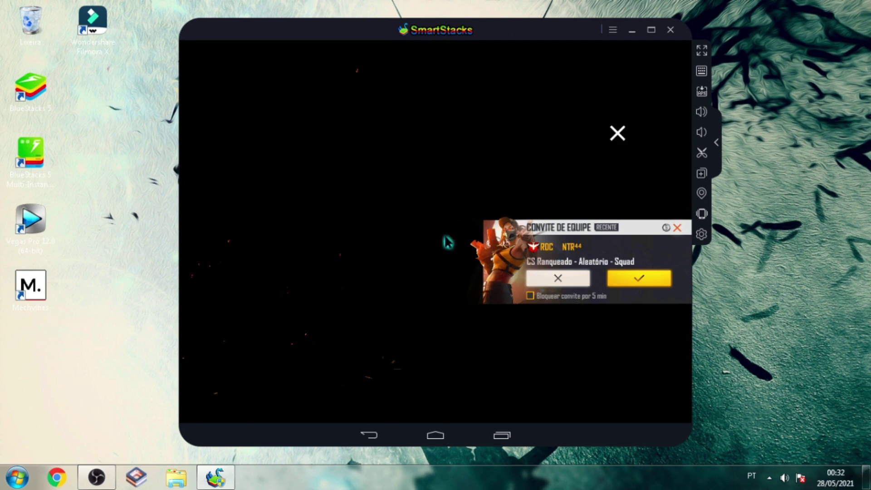
click(109, 476)
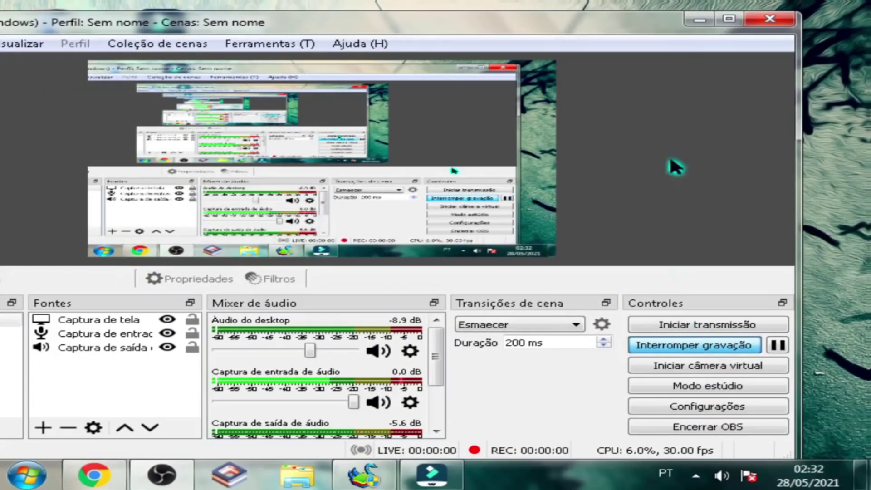
click(701, 19)
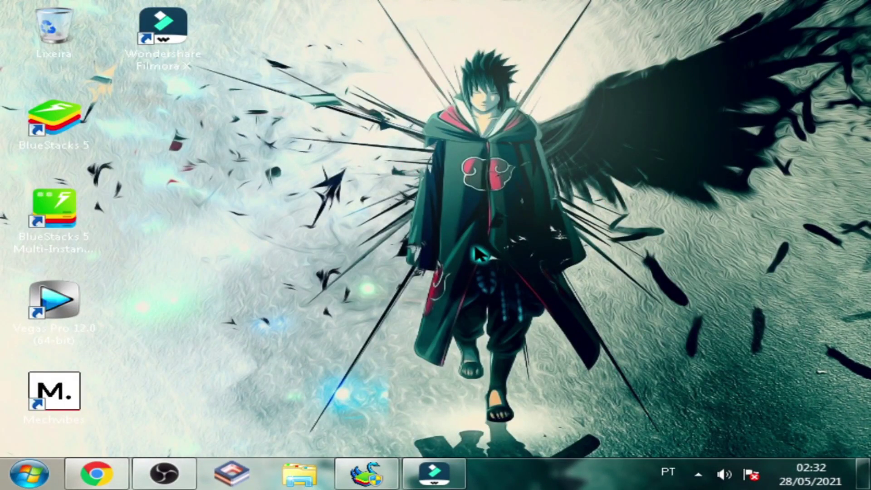
right_click(462, 225)
click(524, 273)
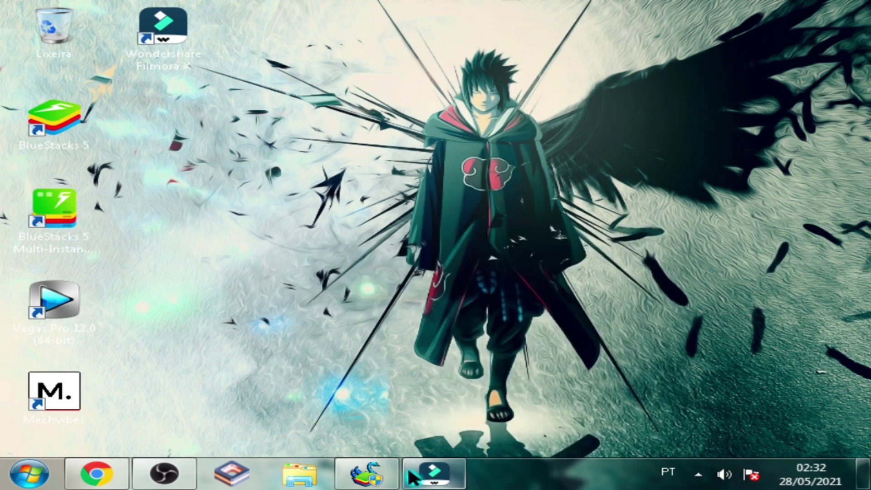
Switch back to SmartStacks, launch Free Fire from its app list, and minimize the emulator while the game loads
mouse_move(368, 474)
click(332, 342)
click(451, 369)
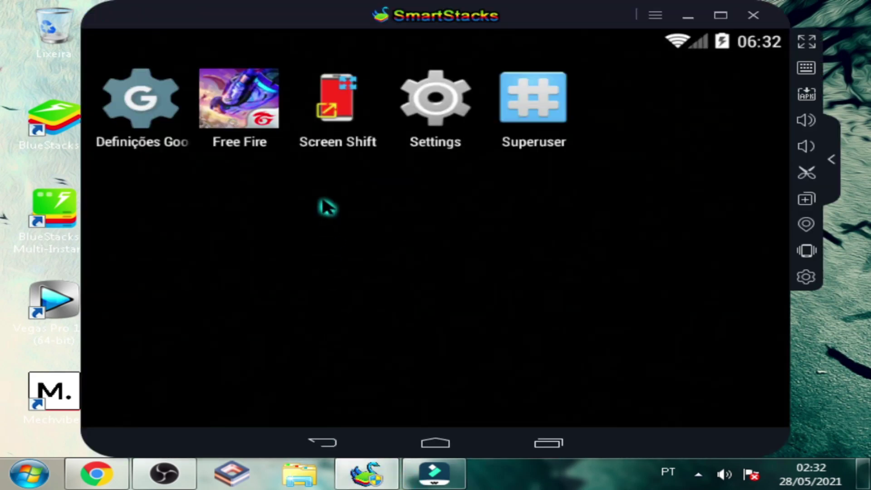
click(250, 98)
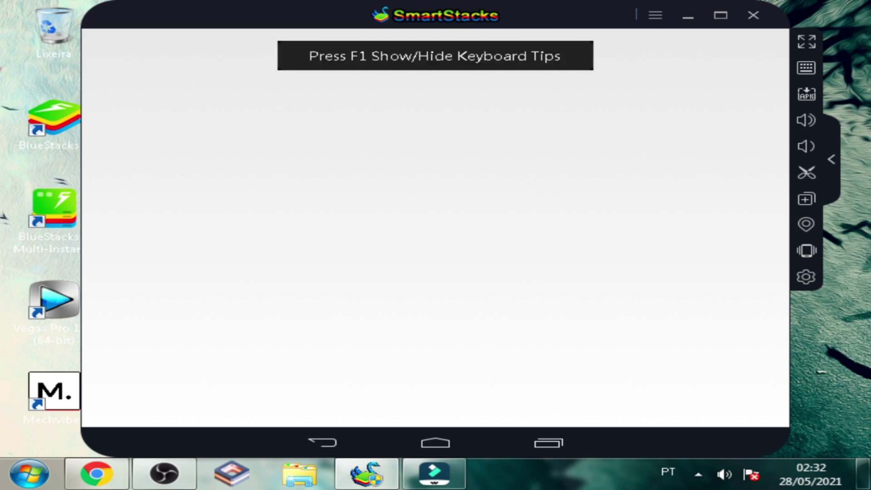
click(688, 16)
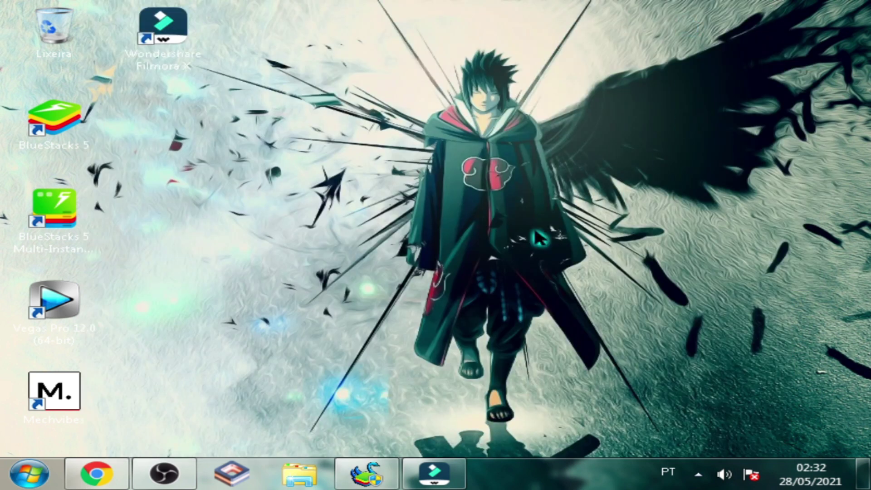
Open the Windows screen resolution settings to check the resolution, and minimize the window
right_click(407, 225)
click(503, 405)
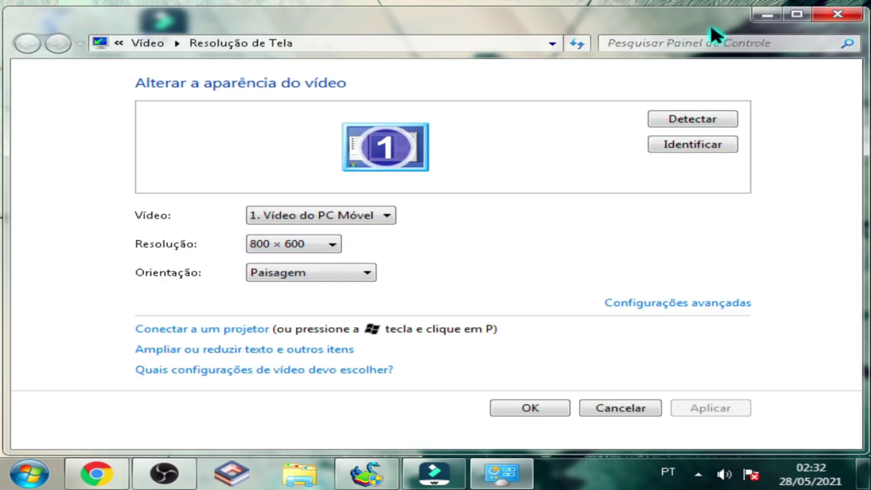
click(766, 16)
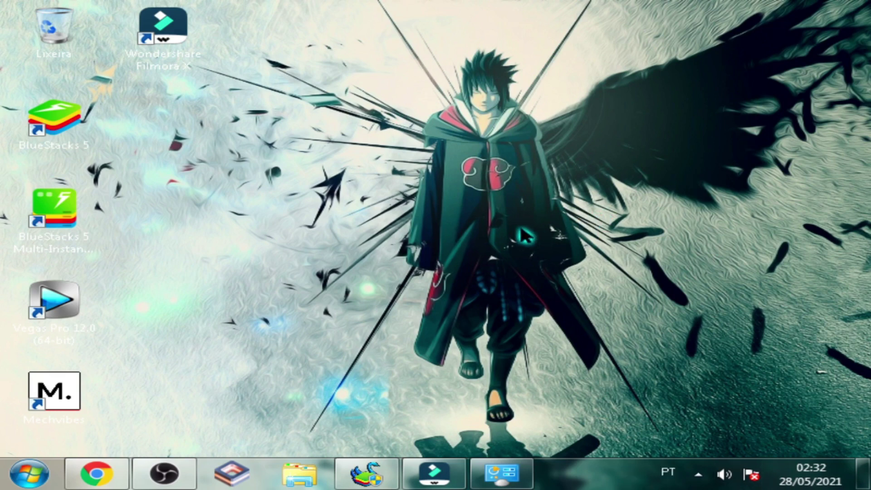
Check the panel fit setting in the Intel graphics options and close the options without changing anything
click(699, 474)
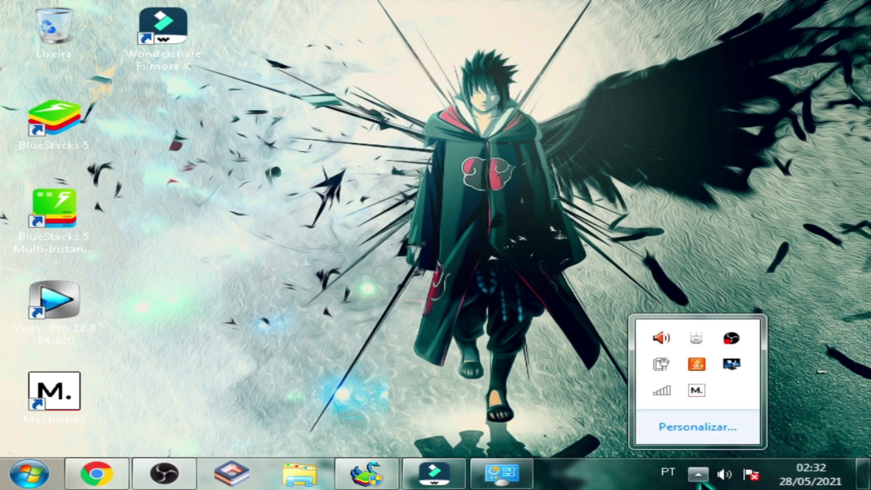
right_click(744, 364)
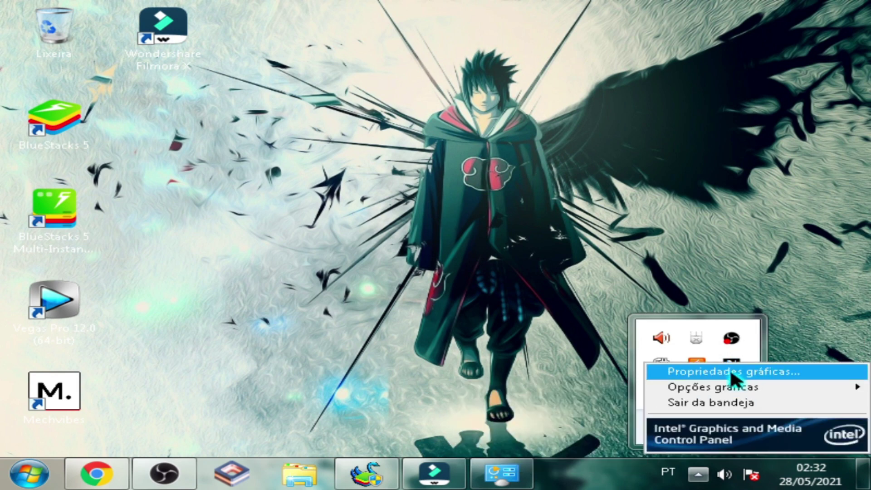
click(710, 389)
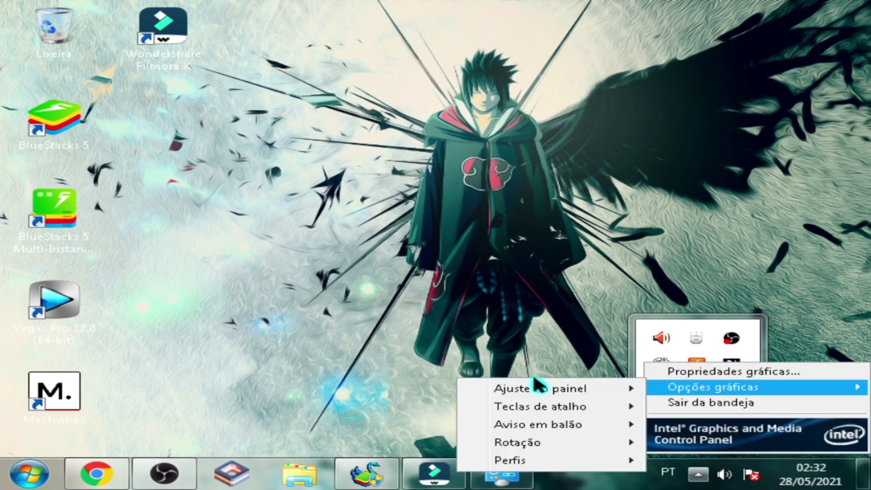
mouse_move(508, 388)
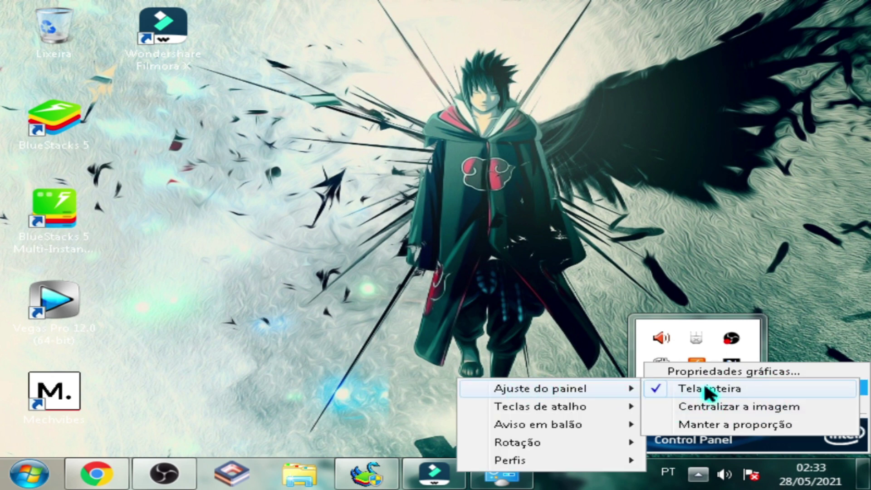
click(449, 196)
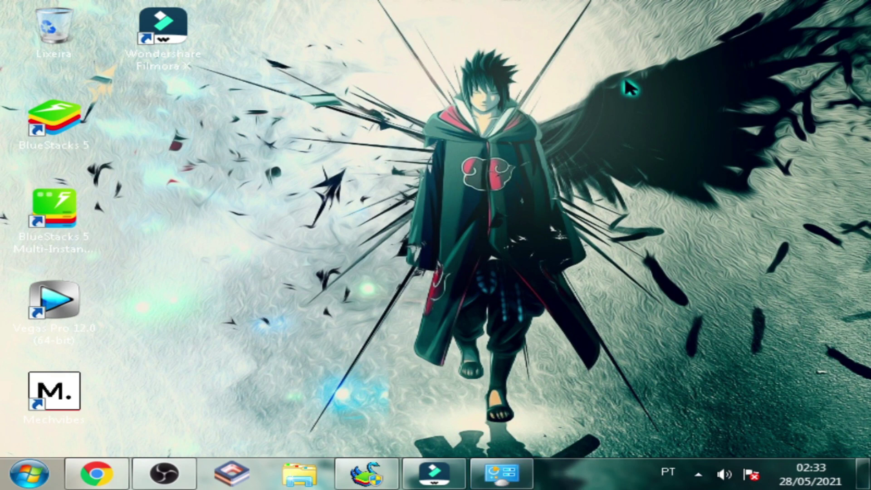
Restore the emulator, switch it to full screen, and dismiss the Recarga Maro promotion in Free Fire
click(346, 475)
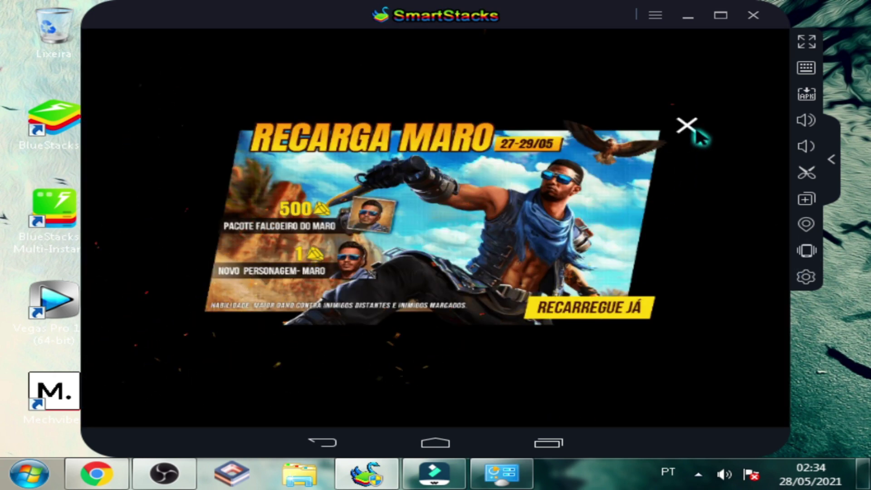
key(F11)
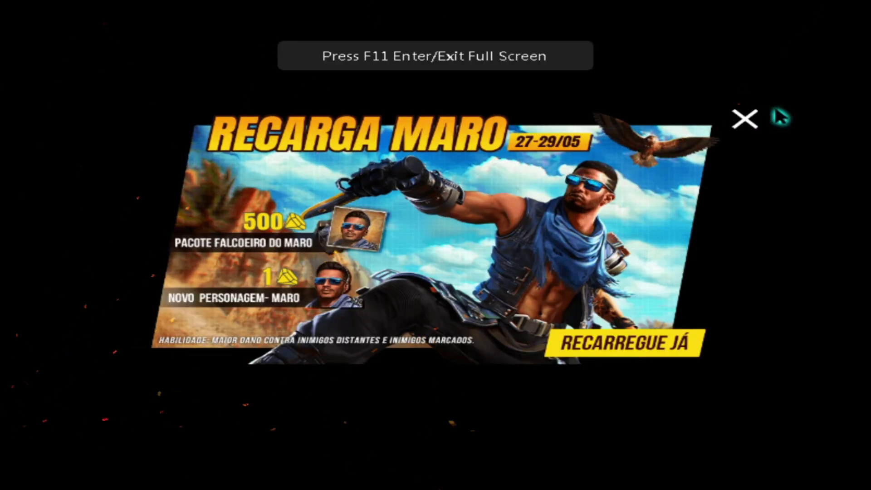
click(745, 119)
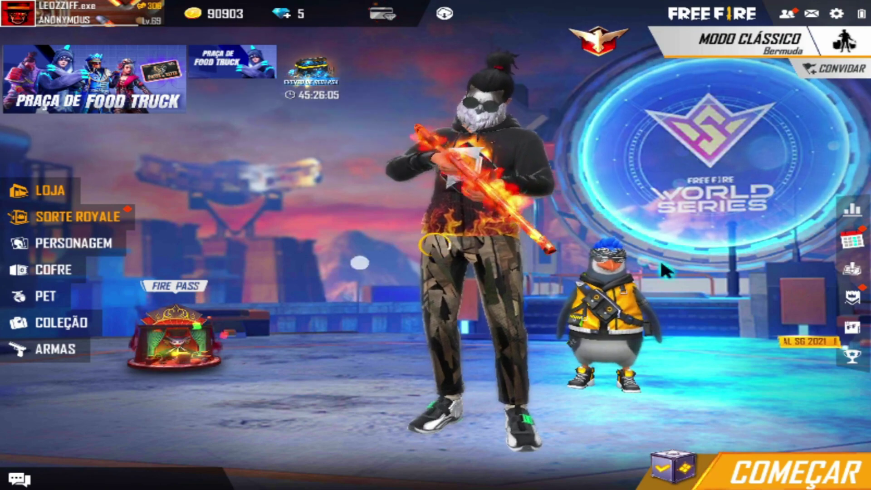
Review the Sensibilidade and Controles pages of the Free Fire settings and return to the lobby
drag(661, 259, 435, 245)
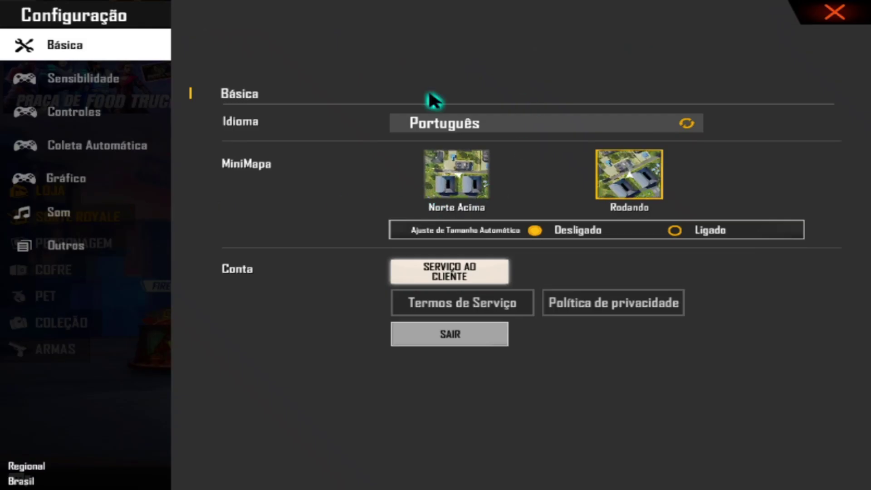
click(54, 81)
click(75, 111)
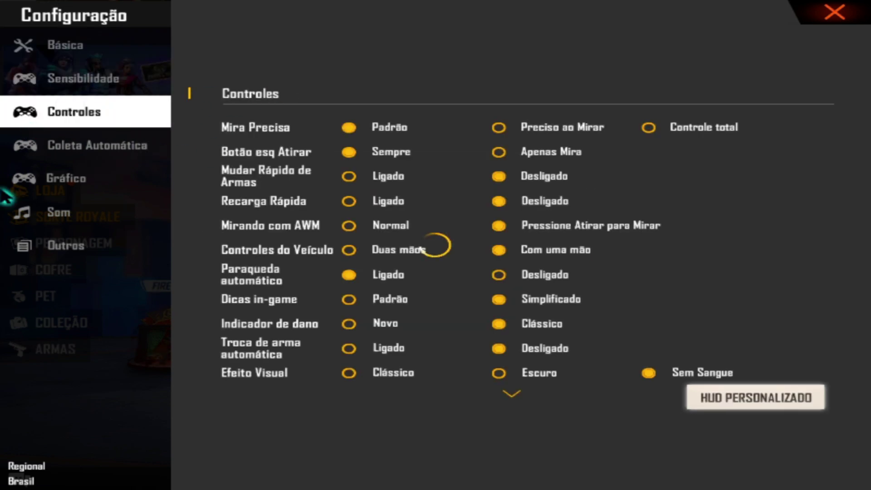
click(835, 12)
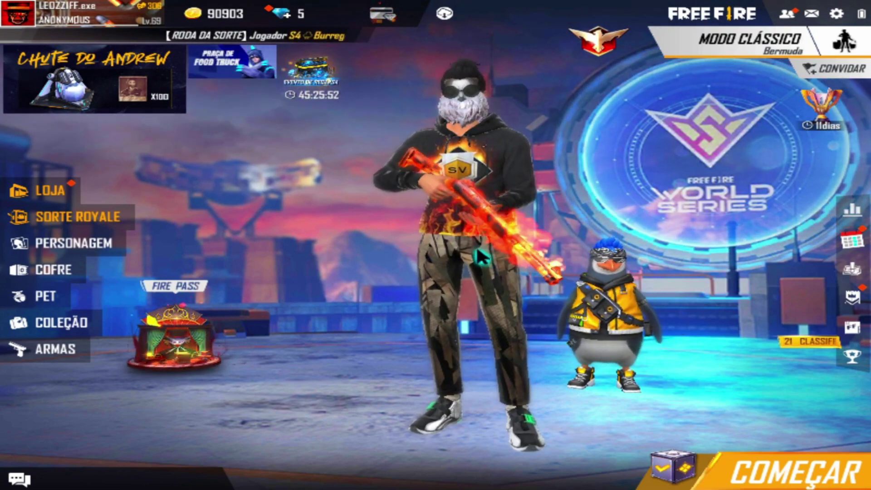
Leave full screen from the Free Fire lobby and exit the emulator
click(360, 286)
click(404, 263)
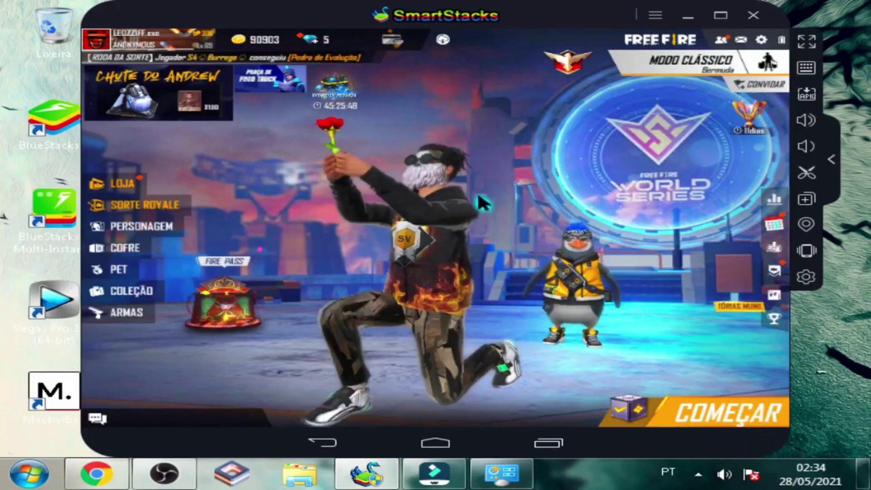
click(755, 19)
click(356, 289)
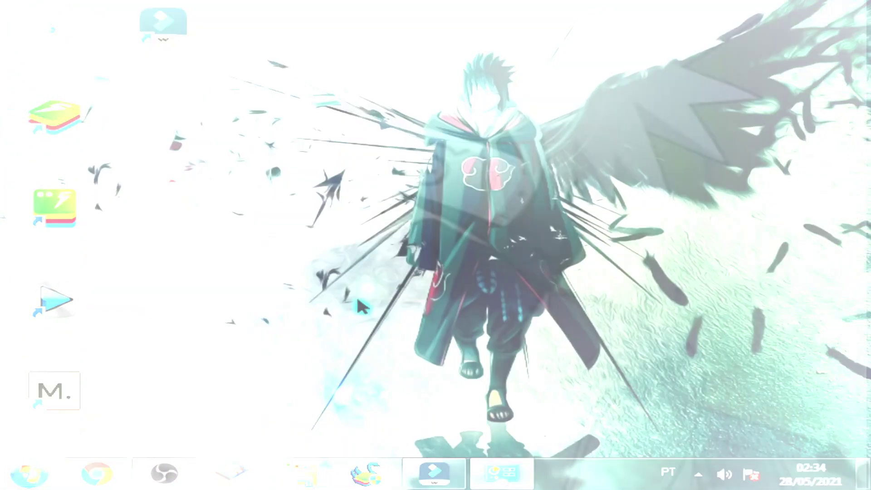